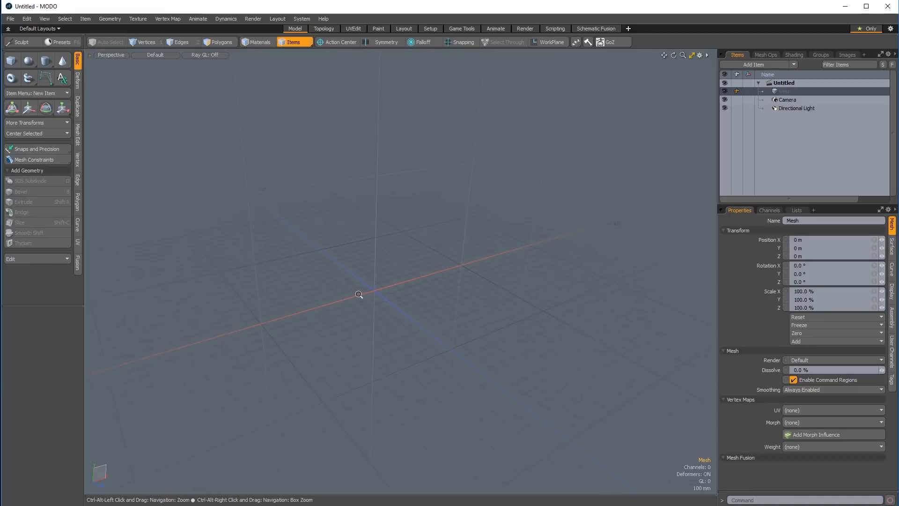
# - Open the Fusion Qbic presets and browse through Fusion Assets and Fusion Meshes to the Qbics folder
pyautogui.keyDown('alt'); pyautogui.keyDown('shift'); pyautogui.moveTo(371, 294); pyautogui.dragTo(336, 286); pyautogui.keyUp('shift'); pyautogui.keyUp('alt')
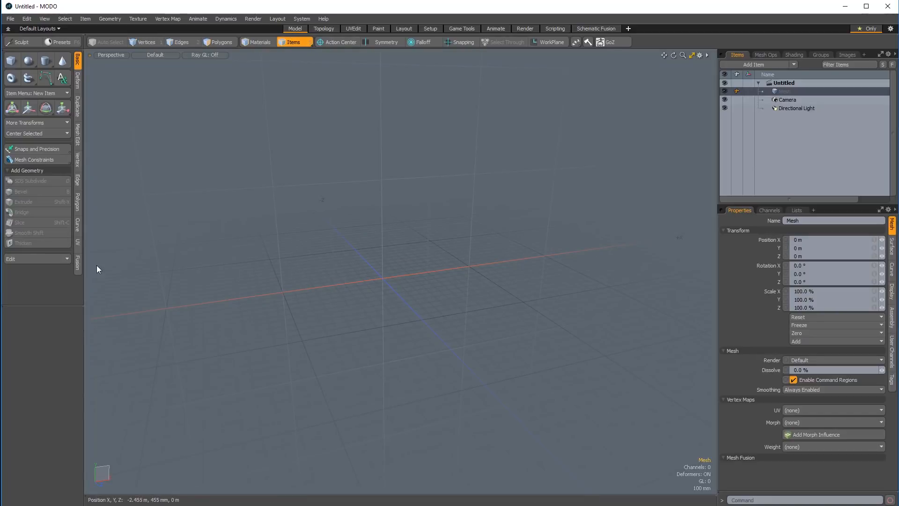
pyautogui.click(77, 265)
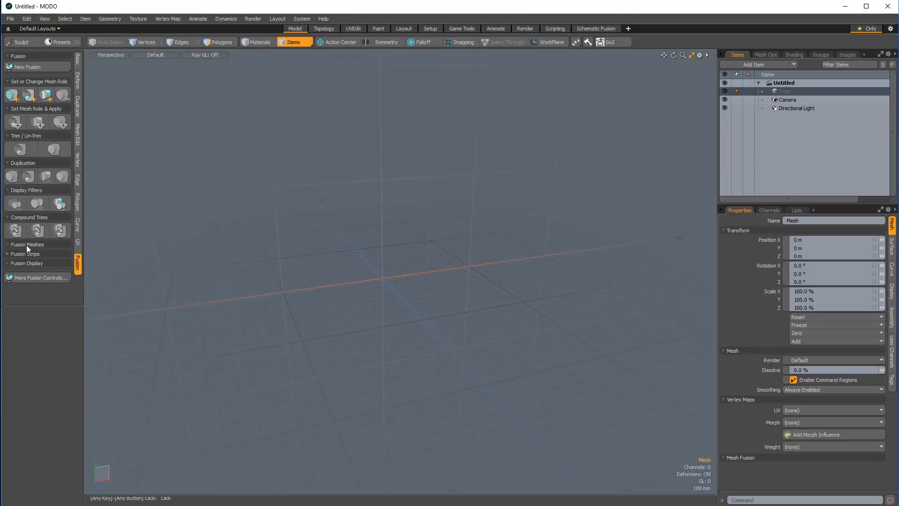
pyautogui.click(52, 243)
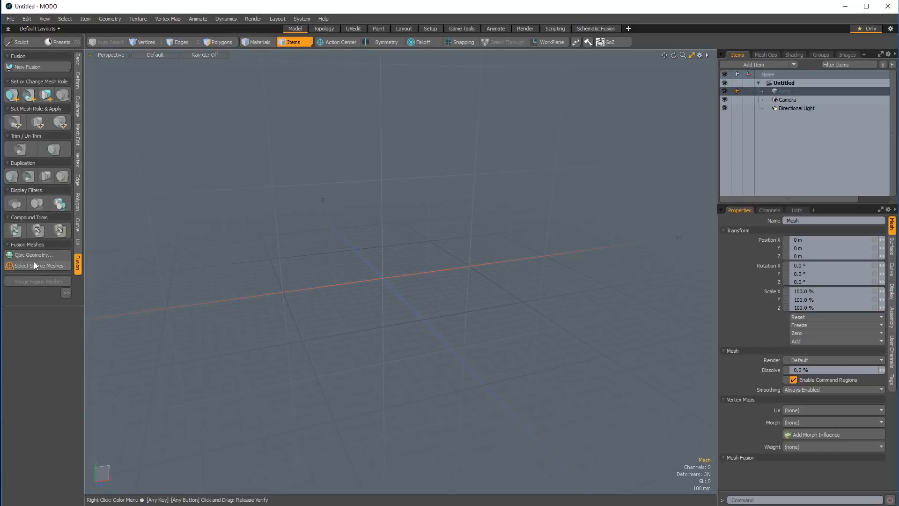
pyautogui.click(45, 254)
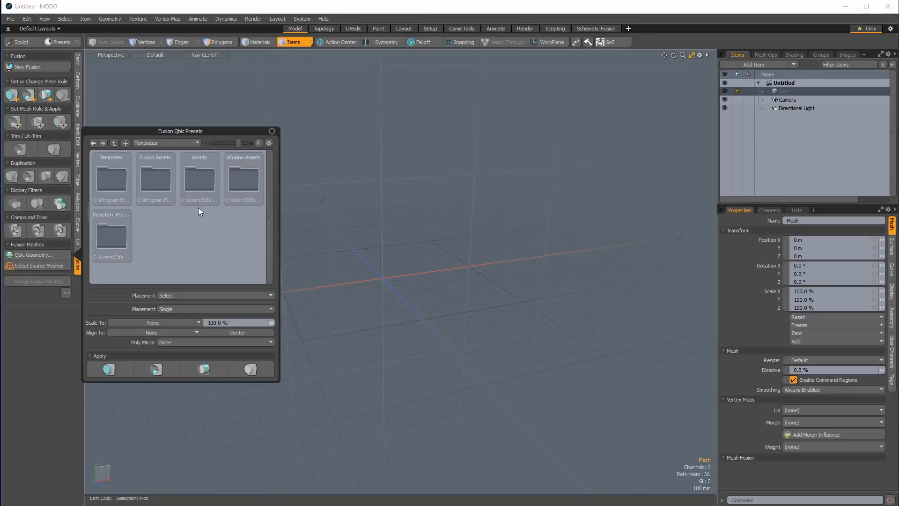
pyautogui.doubleClick(155, 178)
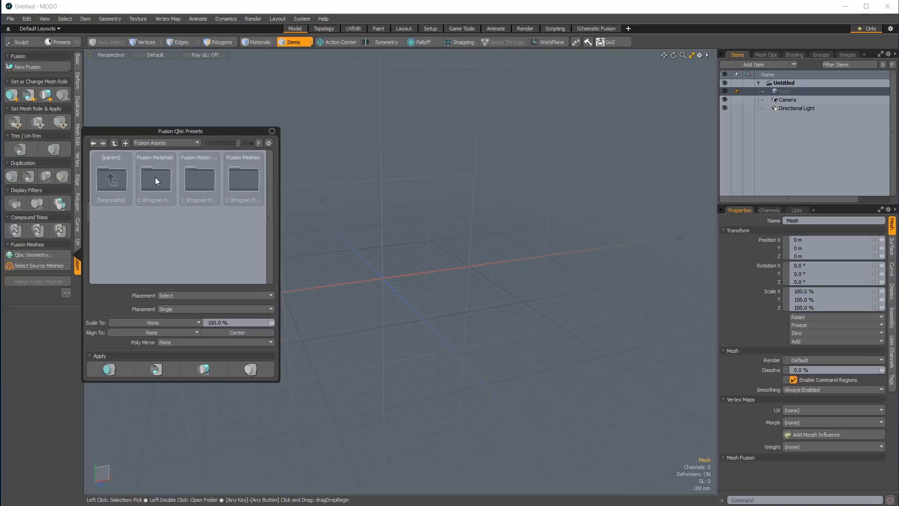
pyautogui.doubleClick(241, 178)
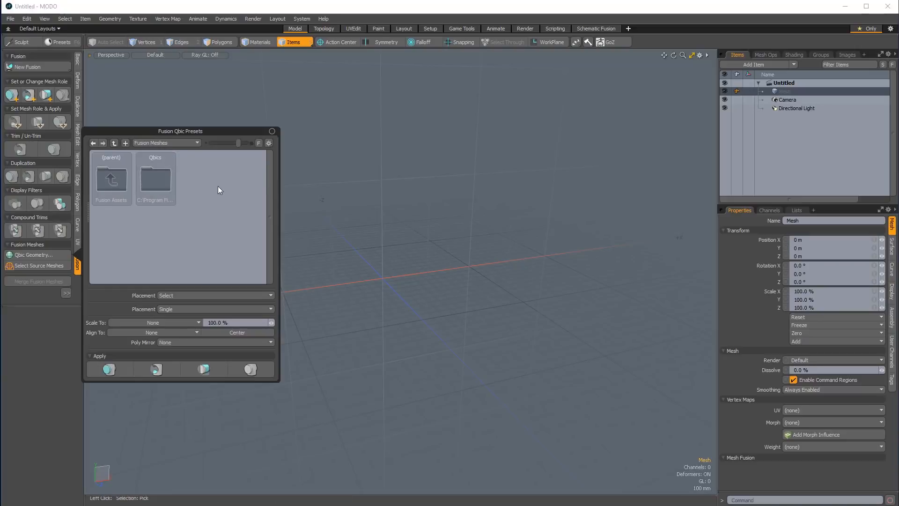
pyautogui.doubleClick(155, 177)
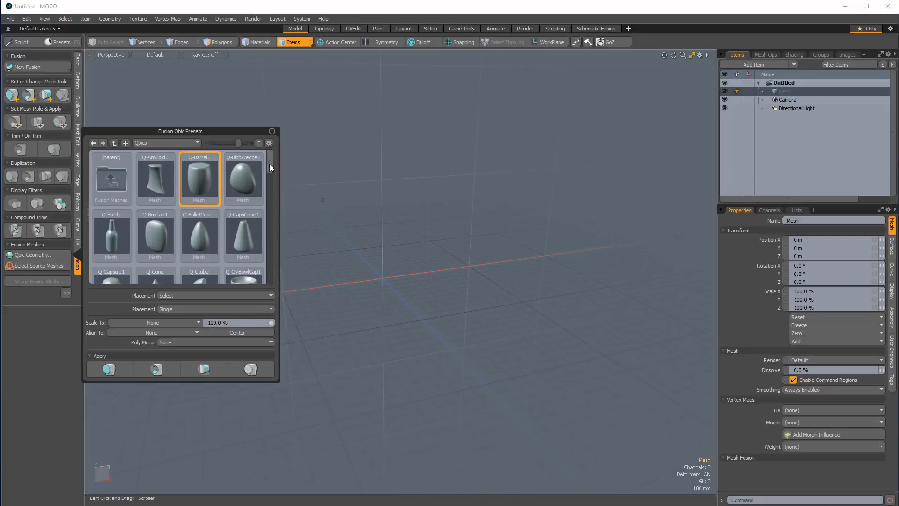
# - Look through the Qbic presets and add two Q-MediumCube meshes to the scene
pyautogui.moveTo(269, 164); pyautogui.dragTo(273, 240)
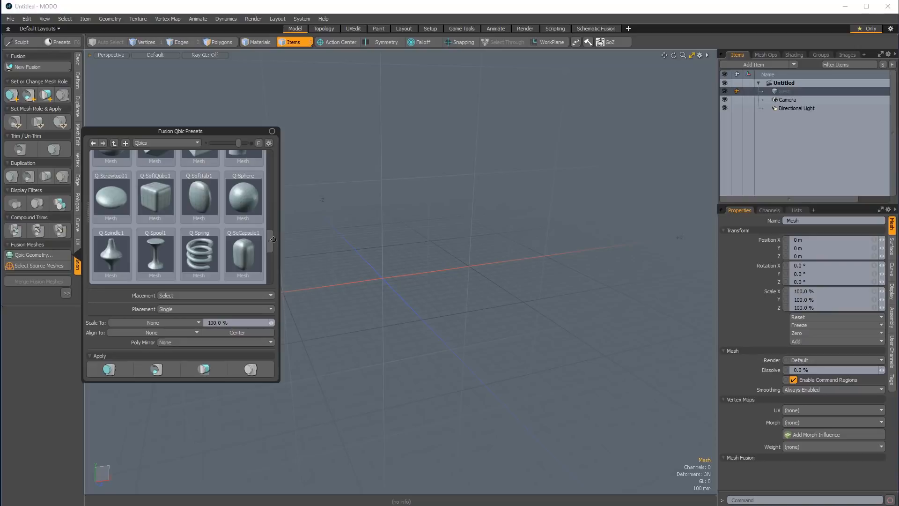
pyautogui.moveTo(274, 240); pyautogui.dragTo(266, 184)
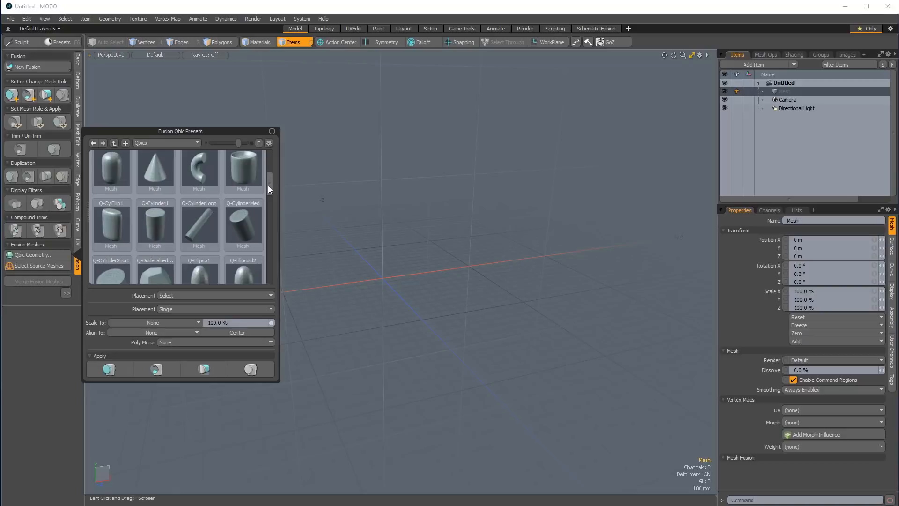
pyautogui.moveTo(269, 185); pyautogui.dragTo(271, 216)
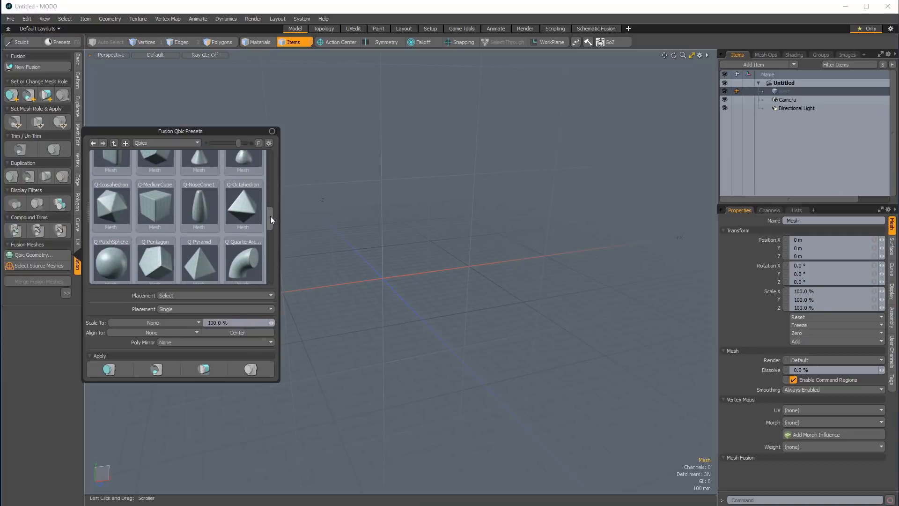
pyautogui.doubleClick(156, 202)
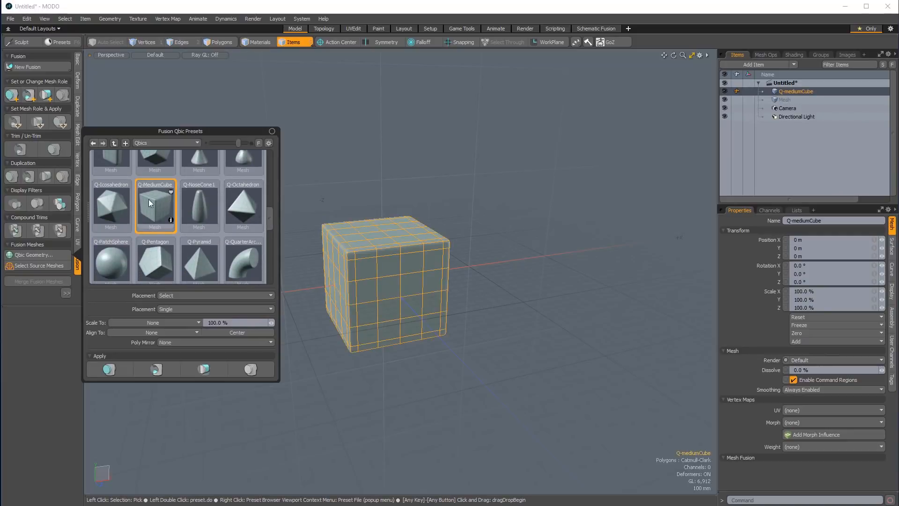
pyautogui.doubleClick(155, 207)
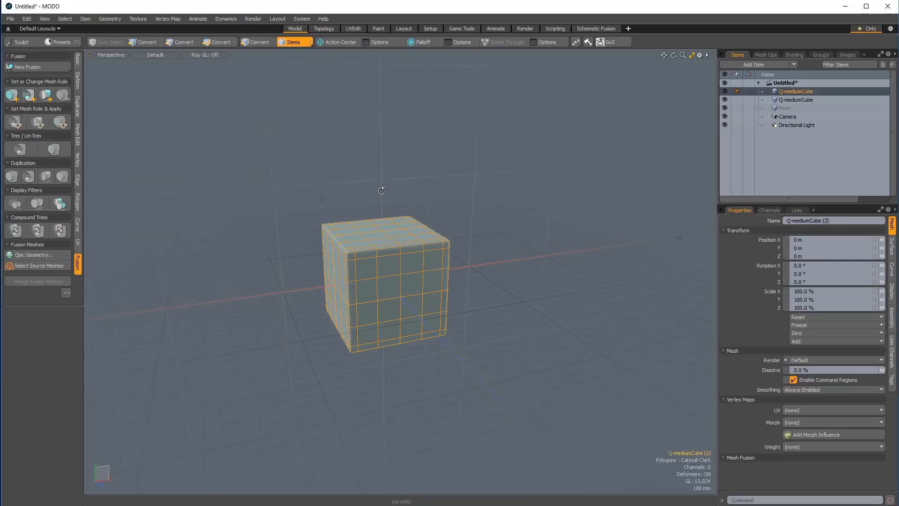
# - Move the second cube to about X 375 mm, Y 440 mm, Z -335 mm and scale it uniformly to 65%
pyautogui.keyDown('alt'); pyautogui.moveTo(382, 188); pyautogui.dragTo(406, 214); pyautogui.keyUp('alt')
pyautogui.press('w')
pyautogui.moveTo(431, 248); pyautogui.dragTo(397, 258)
pyautogui.press('r')
pyautogui.keyDown('alt'); pyautogui.moveTo(547, 338); pyautogui.dragTo(421, 358); pyautogui.keyUp('alt')
pyautogui.keyDown('alt'); pyautogui.keyDown('shift'); pyautogui.moveTo(422, 358); pyautogui.dragTo(564, 329); pyautogui.keyUp('shift'); pyautogui.keyUp('alt')
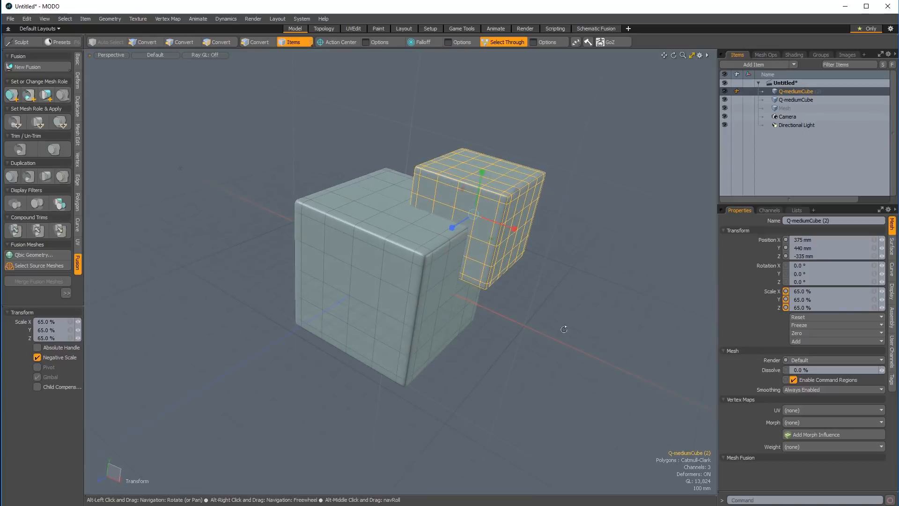
pyautogui.press('space')
pyautogui.keyDown('alt'); pyautogui.keyDown('shift'); pyautogui.moveTo(561, 242); pyautogui.dragTo(551, 272); pyautogui.keyUp('shift'); pyautogui.keyUp('alt')
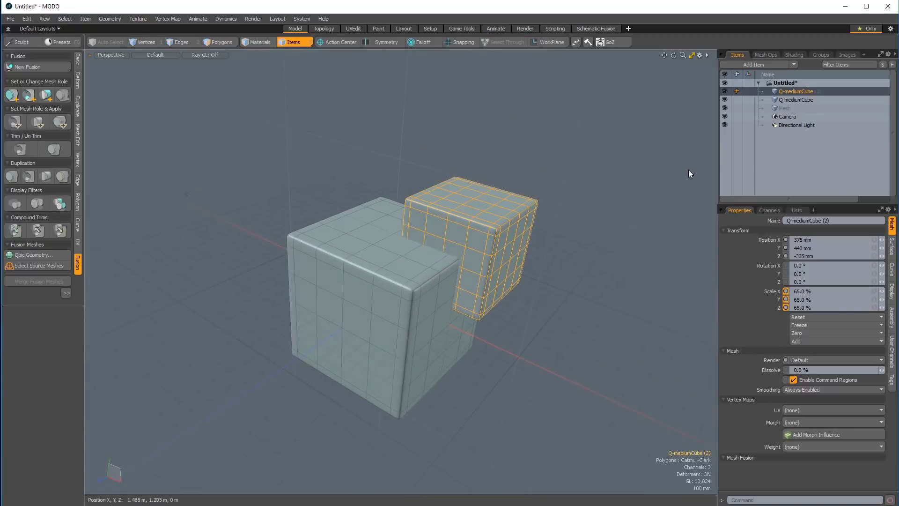
# - Reorder the item list so the Camera and Directional Light sit above the cubes, and delete the empty Mesh item
pyautogui.click(787, 115)
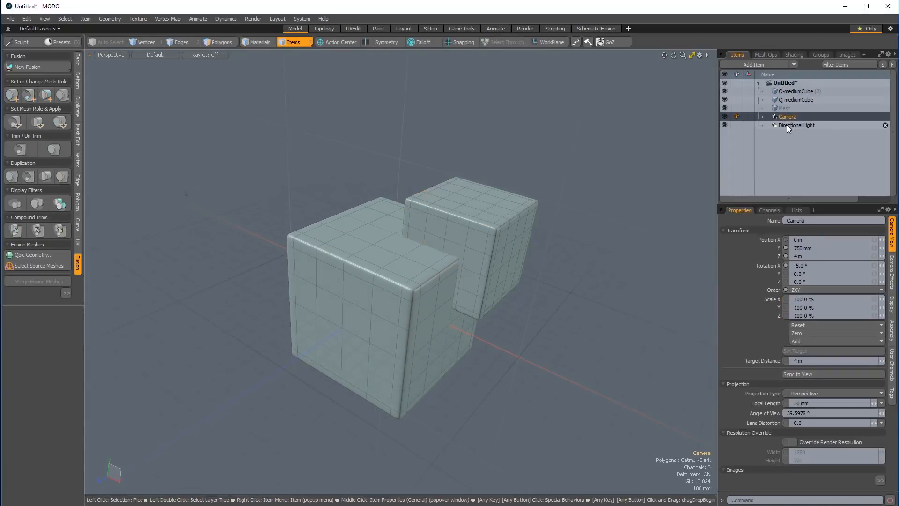
pyautogui.keyDown('shift'); pyautogui.click(786, 125); pyautogui.keyUp('shift')
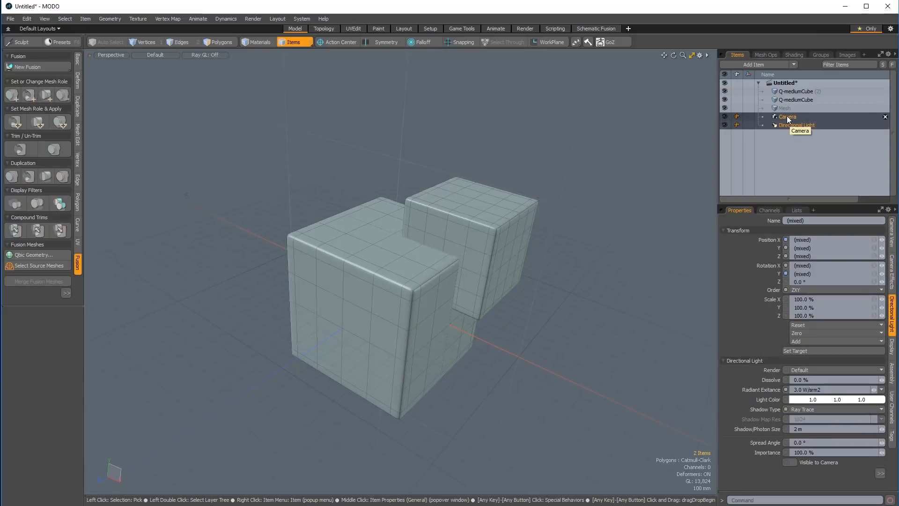
pyautogui.moveTo(791, 117); pyautogui.dragTo(793, 88)
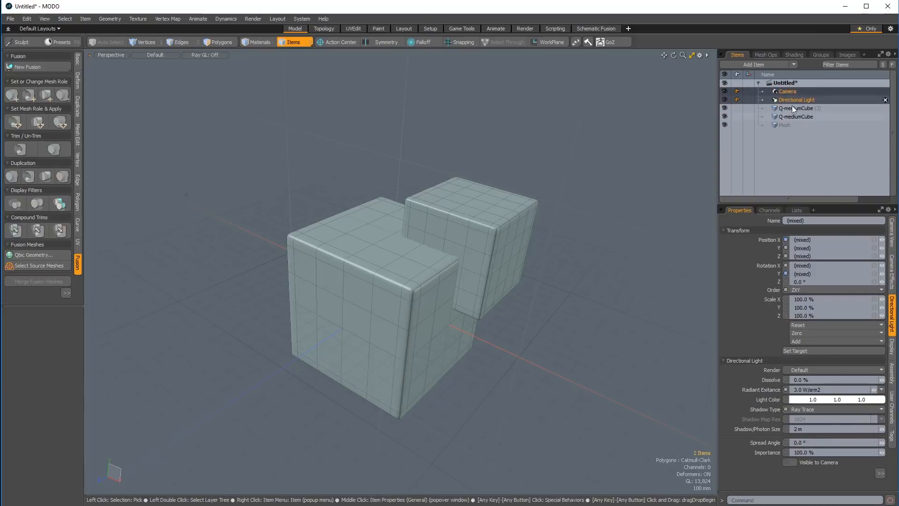
pyautogui.click(789, 124)
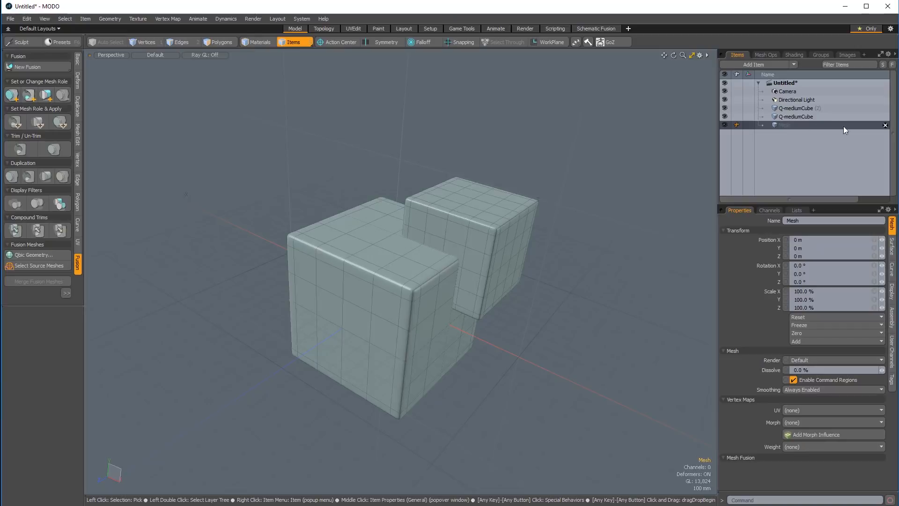
pyautogui.click(885, 125)
# - Create a new Fusion named FUSE_Practice from both cubes with a 1 mm absolute strip width, and deselect the cubes
pyautogui.keyDown('alt'); pyautogui.moveTo(563, 272); pyautogui.dragTo(373, 256); pyautogui.keyUp('alt')
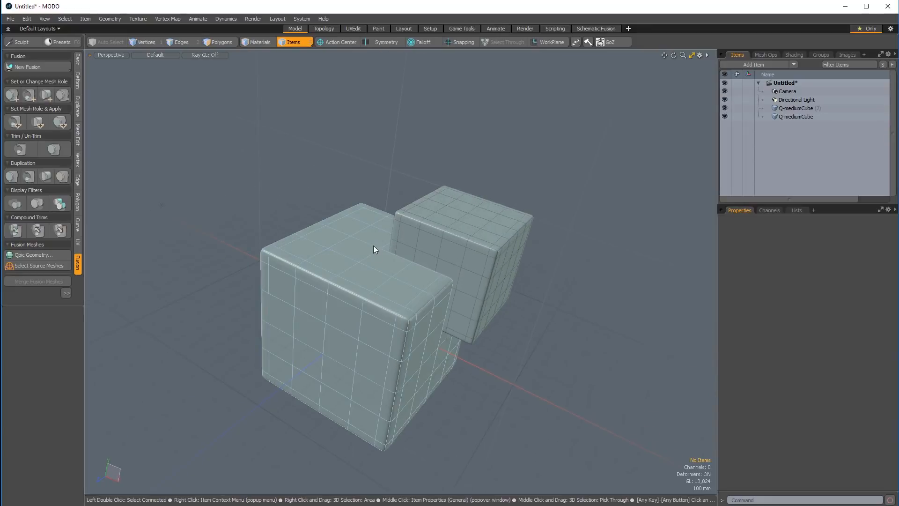
pyautogui.click(350, 291)
pyautogui.keyDown('shift'); pyautogui.click(437, 246); pyautogui.keyUp('shift')
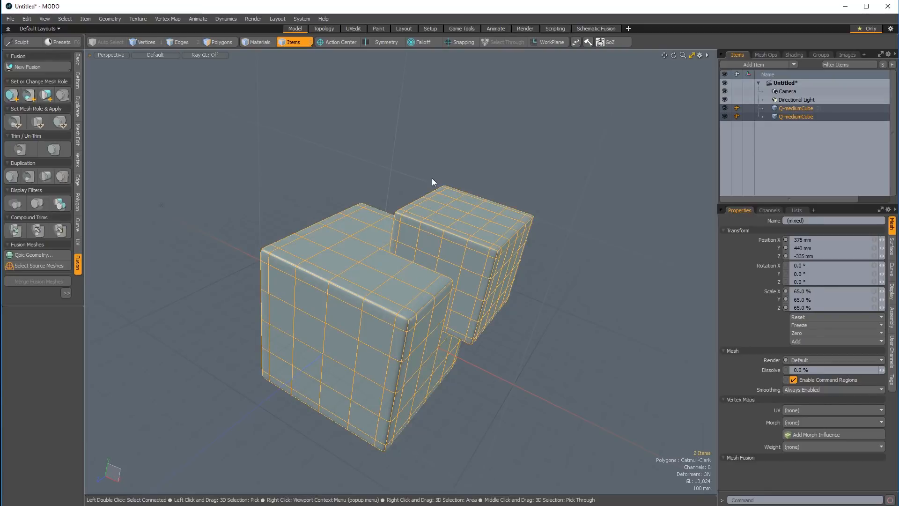
pyautogui.keyDown('alt'); pyautogui.moveTo(432, 181); pyautogui.dragTo(395, 197); pyautogui.keyUp('alt')
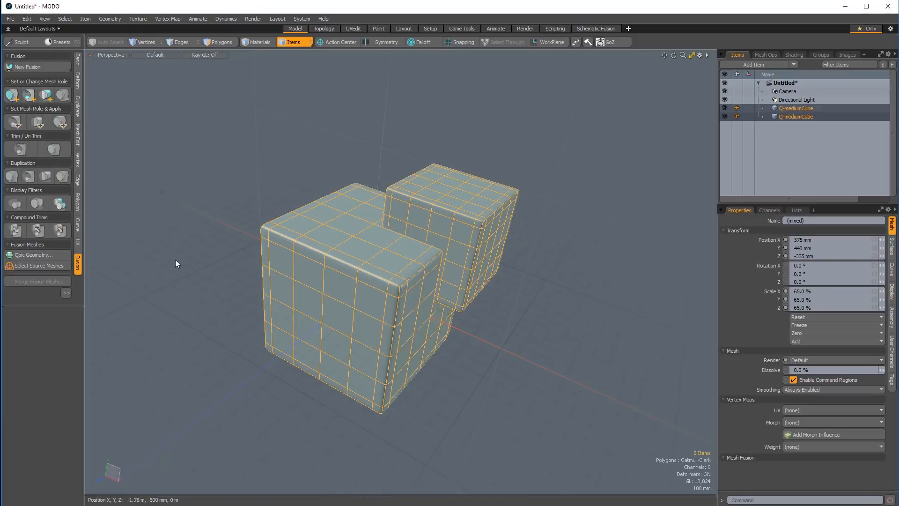
pyautogui.click(40, 67)
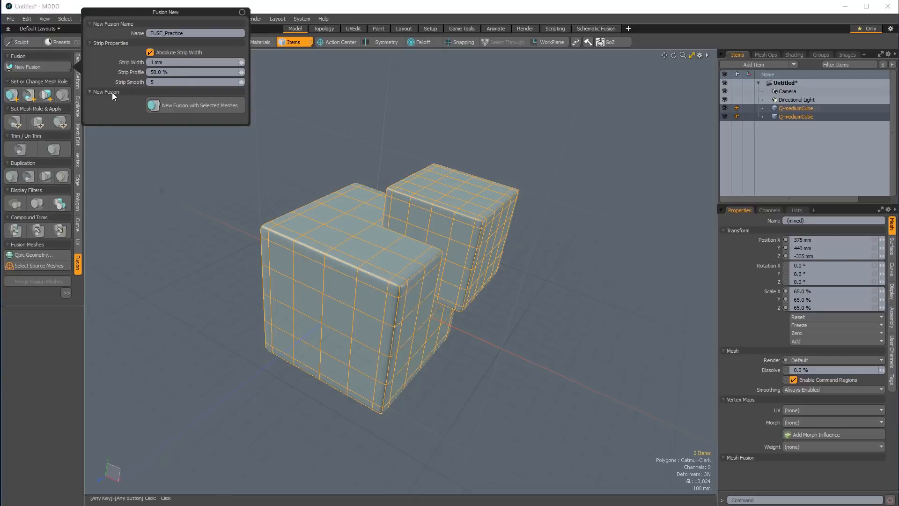
pyautogui.click(213, 105)
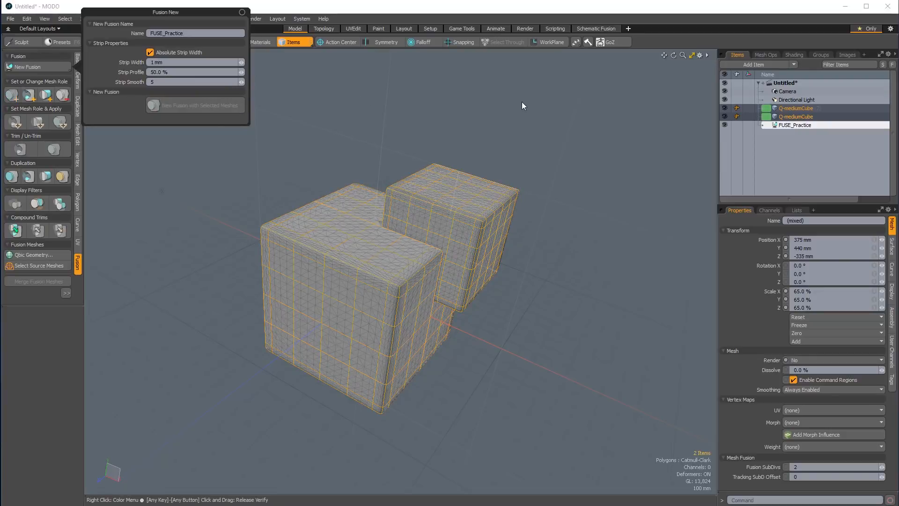
pyautogui.keyDown('ctrl'); pyautogui.click(798, 108); pyautogui.keyUp('ctrl')
pyautogui.keyDown('ctrl'); pyautogui.click(793, 117); pyautogui.keyUp('ctrl')
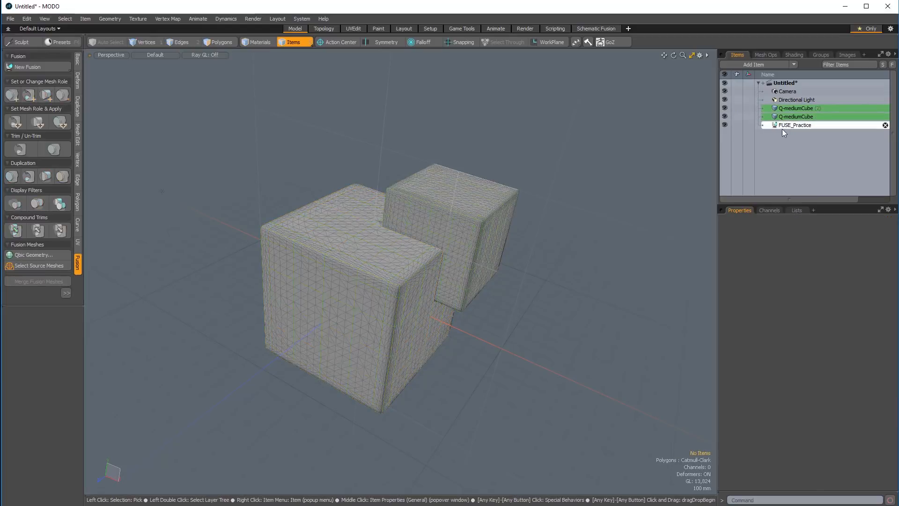
# - Hide the FUSE_Practice item to inspect the source cubes' wireframes from several angles, and show it again
pyautogui.click(725, 125)
pyautogui.keyDown('alt'); pyautogui.keyDown('shift'); pyautogui.moveTo(516, 295); pyautogui.dragTo(589, 193); pyautogui.keyUp('shift'); pyautogui.keyUp('alt')
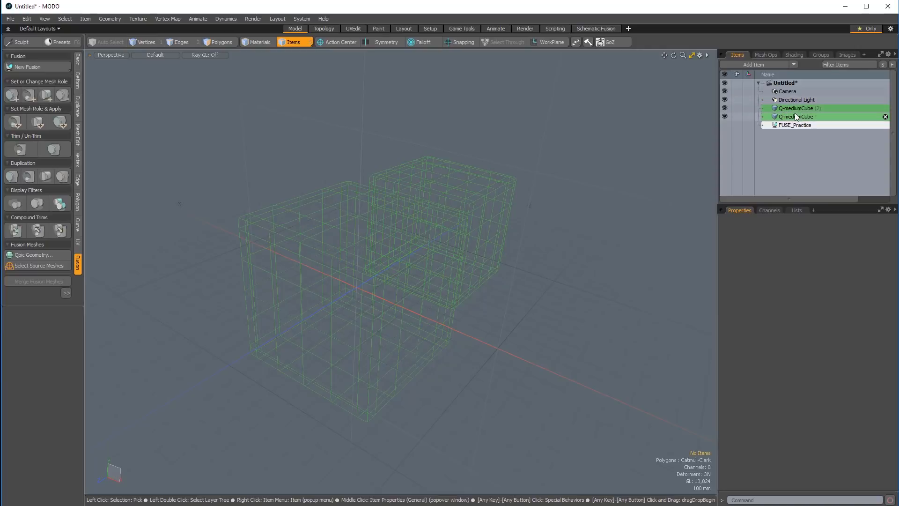
pyautogui.keyDown('alt'); pyautogui.moveTo(620, 326); pyautogui.dragTo(401, 282); pyautogui.keyUp('alt')
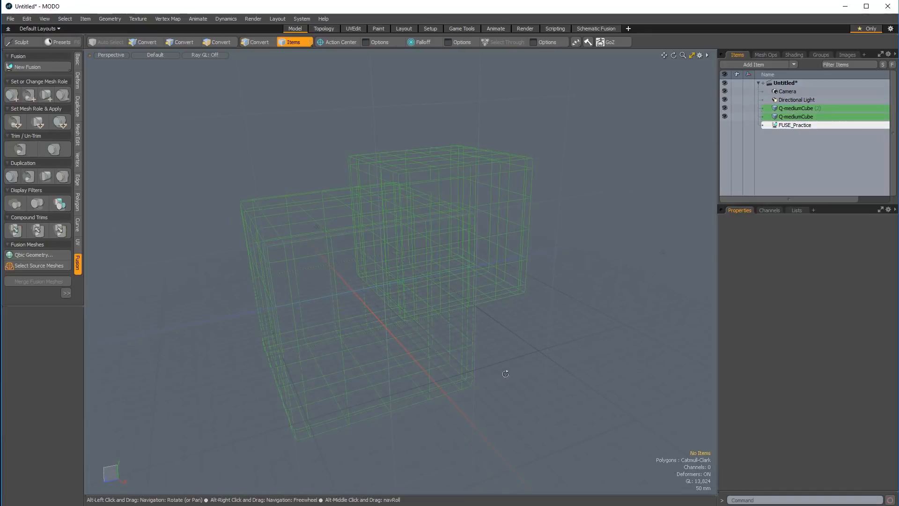
pyautogui.keyDown('alt'); pyautogui.moveTo(507, 372); pyautogui.dragTo(272, 262); pyautogui.keyUp('alt')
pyautogui.click(725, 124)
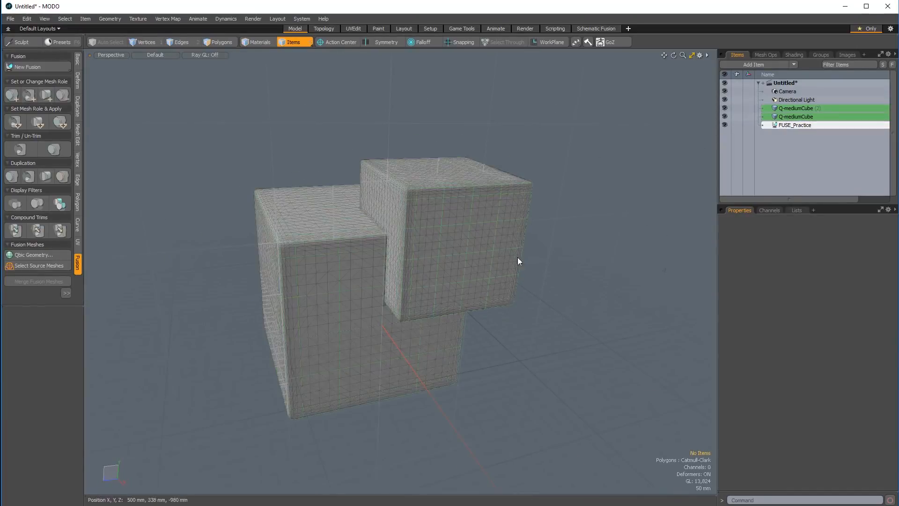
# - Move the smaller cube within the fusion to about X 270 mm, Y 440 mm, Z -378 mm and deselect it
pyautogui.keyDown('alt'); pyautogui.moveTo(518, 257); pyautogui.dragTo(328, 360); pyautogui.keyUp('alt')
pyautogui.click(345, 245)
pyautogui.keyDown('ctrl'); pyautogui.keyDown('alt'); pyautogui.moveTo(345, 245); pyautogui.dragTo(388, 228); pyautogui.keyUp('alt'); pyautogui.keyUp('ctrl')
pyautogui.press('y')
pyautogui.moveTo(322, 235); pyautogui.dragTo(334, 252)
pyautogui.keyDown('ctrl'); pyautogui.keyDown('alt'); pyautogui.moveTo(307, 449); pyautogui.dragTo(274, 225); pyautogui.keyUp('alt'); pyautogui.keyUp('ctrl')
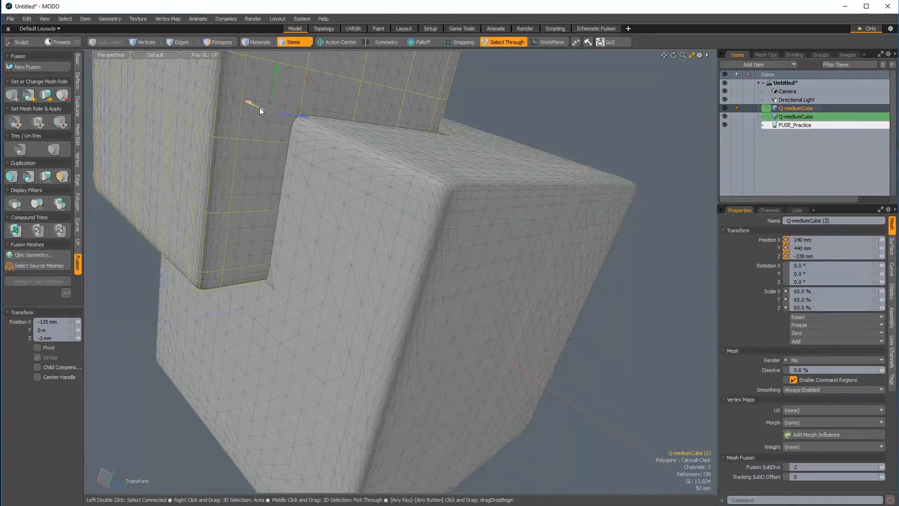
pyautogui.moveTo(258, 106); pyautogui.dragTo(272, 113)
pyautogui.moveTo(271, 113); pyautogui.dragTo(243, 99)
pyautogui.moveTo(296, 114); pyautogui.dragTo(296, 114)
pyautogui.scroll(-5, 389, 169)
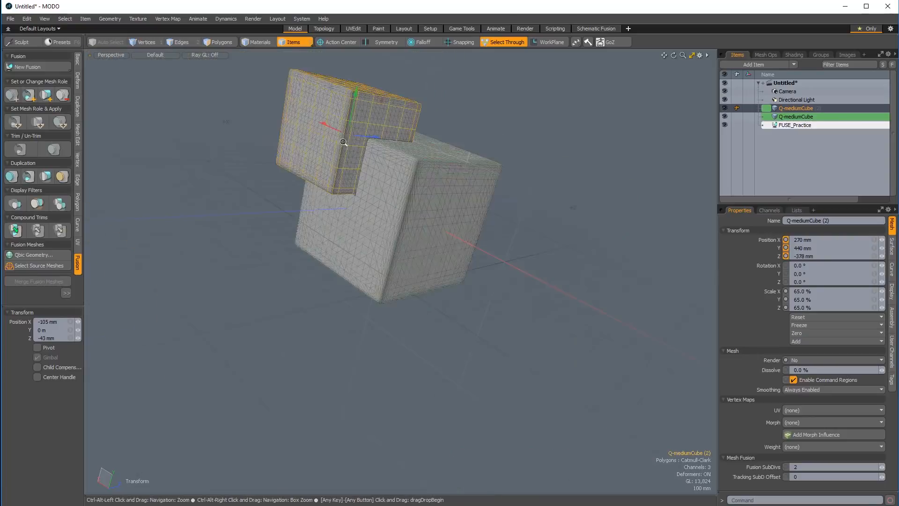
pyautogui.keyDown('alt'); pyautogui.moveTo(492, 327); pyautogui.dragTo(409, 198); pyautogui.keyUp('alt')
pyautogui.click(504, 396)
# - Add a third Q-MediumCube mesh to the scene from the Qbic presets
pyautogui.keyDown('alt'); pyautogui.moveTo(504, 395); pyautogui.dragTo(445, 180); pyautogui.keyUp('alt')
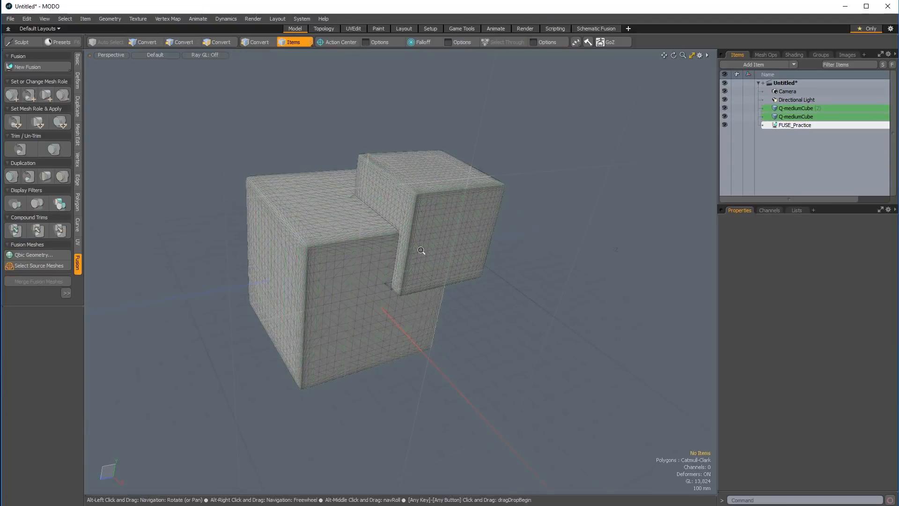
pyautogui.keyDown('ctrl'); pyautogui.keyDown('alt'); pyautogui.moveTo(421, 251); pyautogui.dragTo(388, 238); pyautogui.keyUp('alt'); pyautogui.keyUp('ctrl')
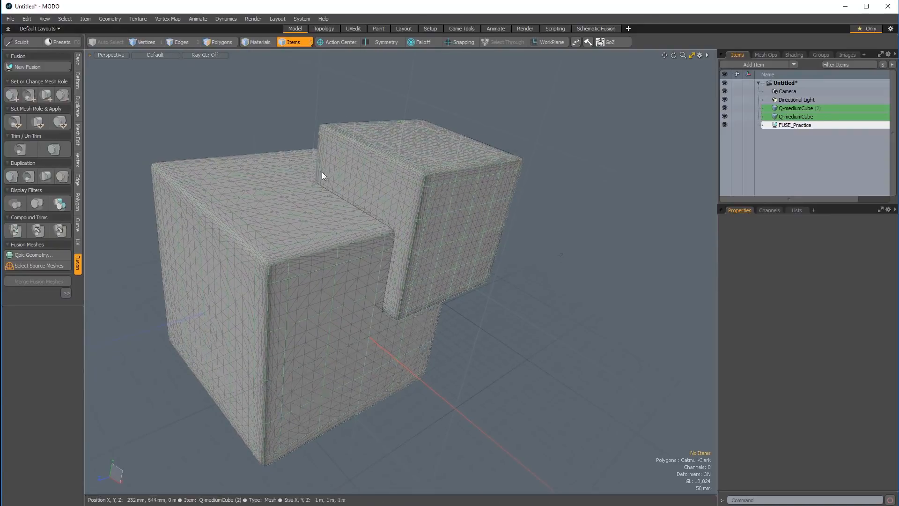
pyautogui.keyDown('alt'); pyautogui.moveTo(447, 193); pyautogui.dragTo(384, 200); pyautogui.keyUp('alt')
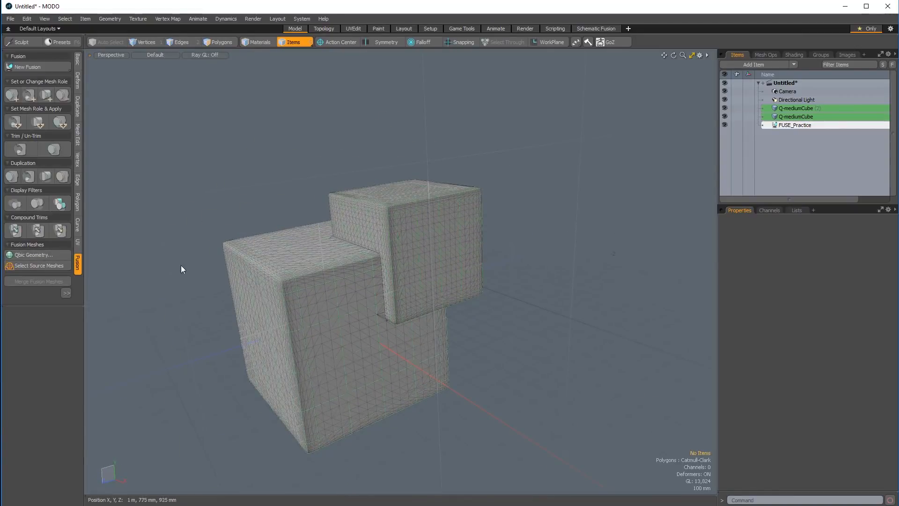
pyautogui.click(50, 254)
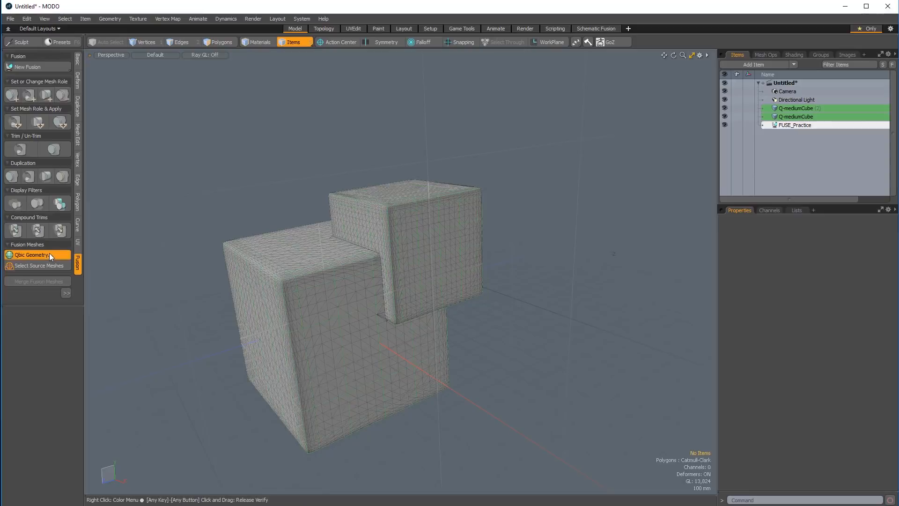
pyautogui.moveTo(271, 165); pyautogui.dragTo(259, 222)
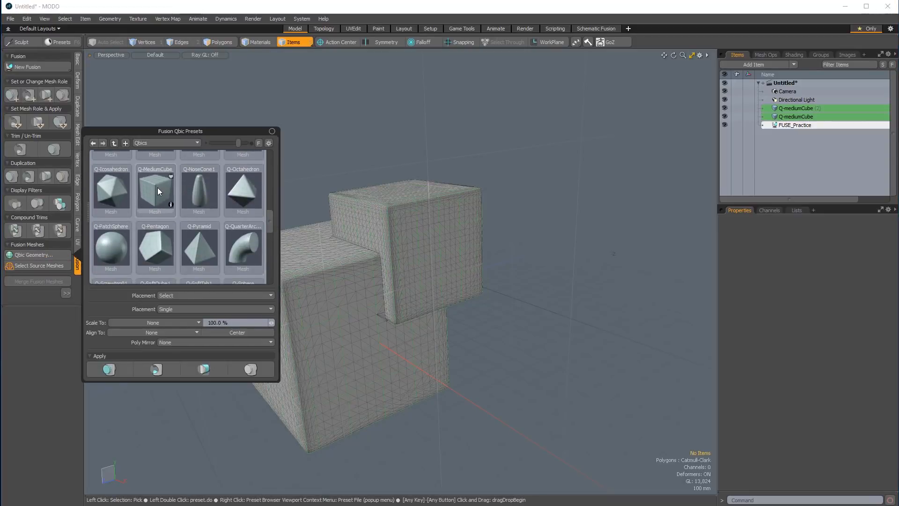
pyautogui.doubleClick(157, 187)
pyautogui.keyDown('alt'); pyautogui.moveTo(375, 357); pyautogui.dragTo(570, 296); pyautogui.keyUp('alt')
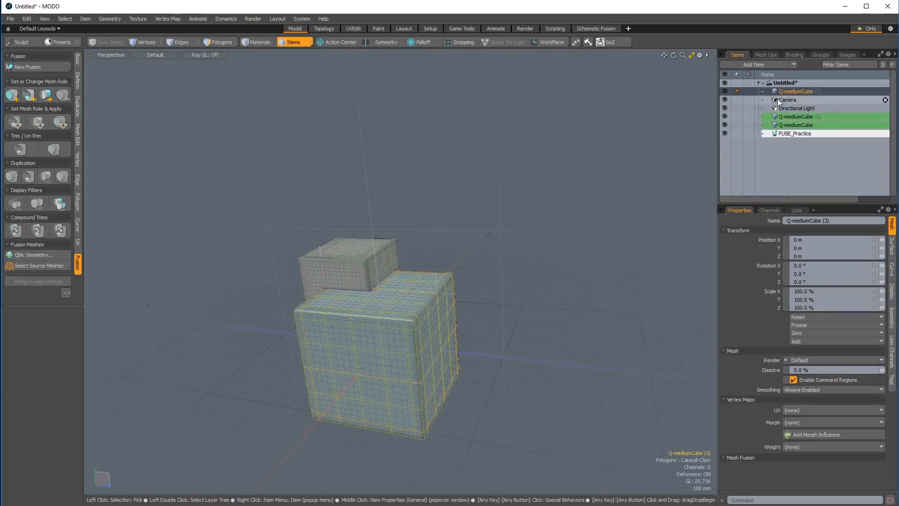
# - Reorder the third Q-mediumCube to sit directly above FUSE_Practice in the item list and deselect it
pyautogui.moveTo(791, 91); pyautogui.dragTo(791, 127)
pyautogui.click(732, 164)
pyautogui.keyDown('alt'); pyautogui.moveTo(442, 307); pyautogui.dragTo(513, 302); pyautogui.keyUp('alt')
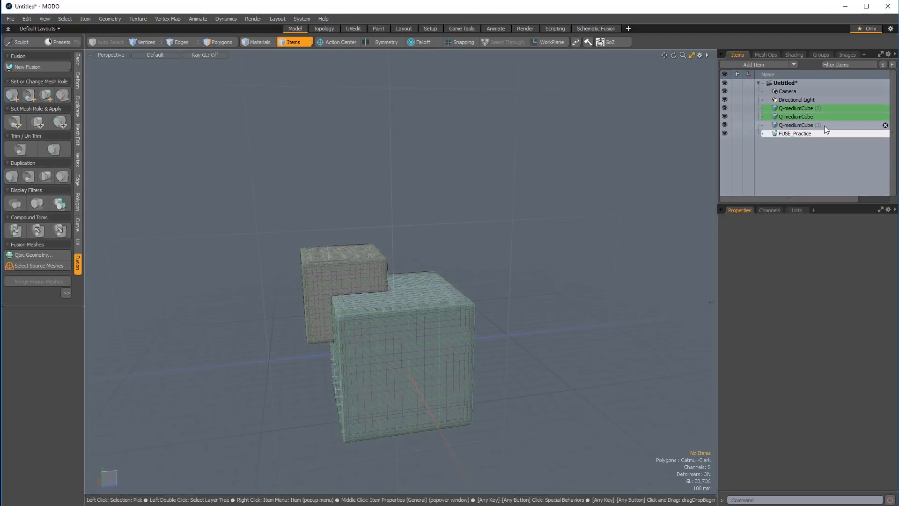
# - Raise the third cube to Y 680 mm, scale it to about 56% in X and Z and 121.5% in Y, and deselect it
pyautogui.click(825, 125)
pyautogui.keyDown('ctrl'); pyautogui.keyDown('alt'); pyautogui.moveTo(418, 319); pyautogui.dragTo(473, 325); pyautogui.keyUp('alt'); pyautogui.keyUp('ctrl')
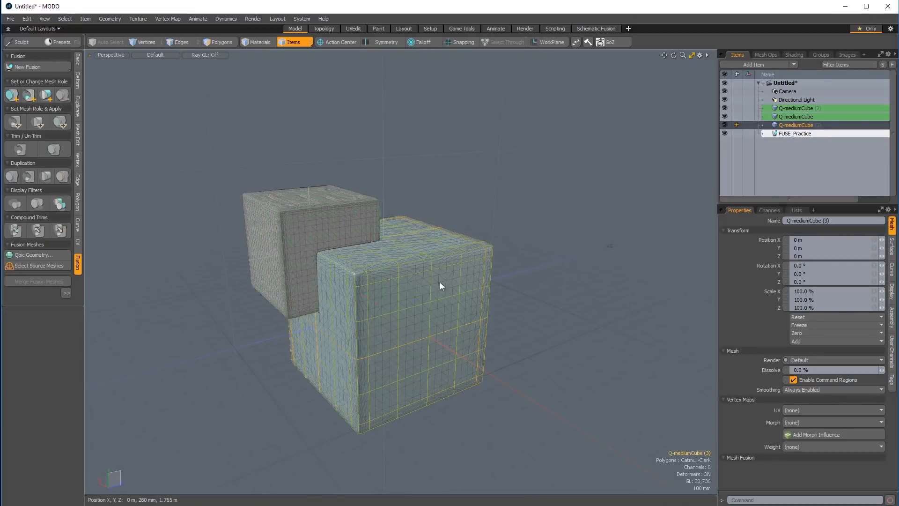
pyautogui.press('w')
pyautogui.keyDown('alt'); pyautogui.moveTo(361, 285); pyautogui.dragTo(346, 211); pyautogui.keyUp('alt')
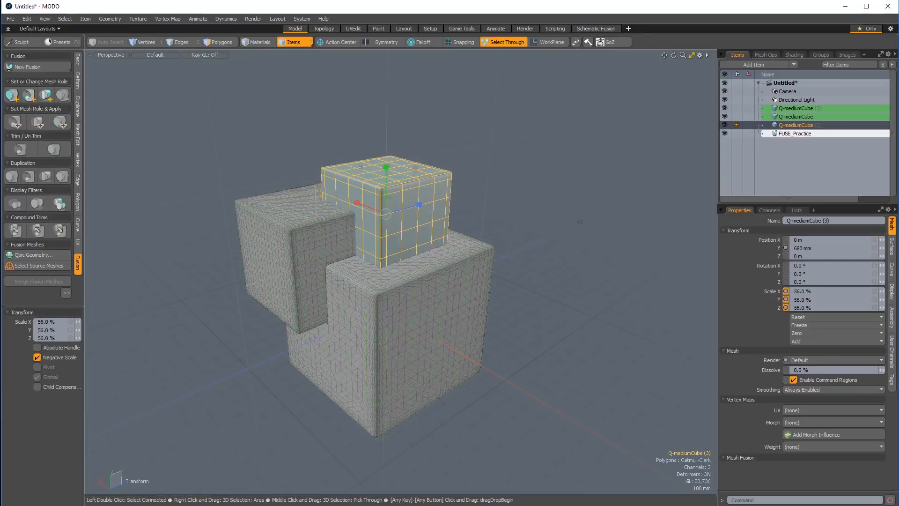
pyautogui.keyDown('alt'); pyautogui.moveTo(398, 225); pyautogui.dragTo(522, 217); pyautogui.keyUp('alt')
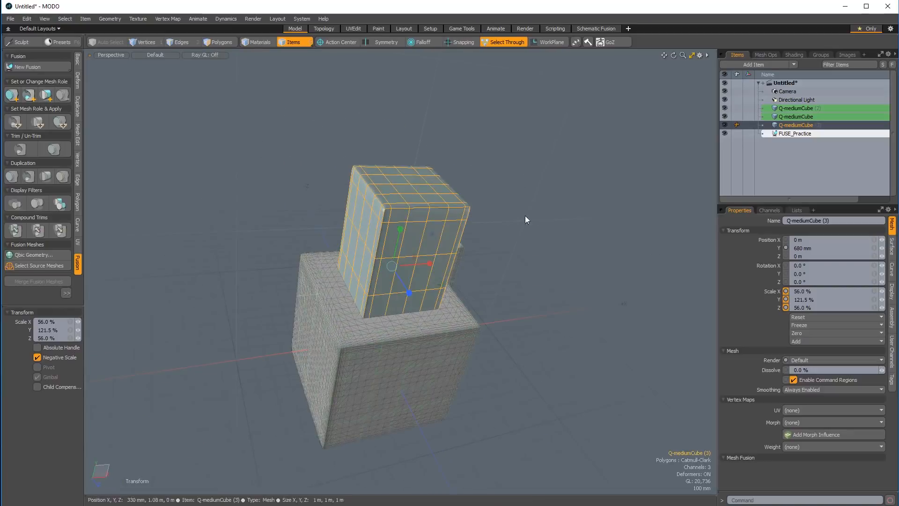
pyautogui.press('space')
pyautogui.click(530, 296)
# - Add the third cube to the fusion with the subtractive trim mesh role and deselect it
pyautogui.keyDown('alt'); pyautogui.moveTo(529, 296); pyautogui.dragTo(424, 262); pyautogui.keyUp('alt')
pyautogui.keyDown('ctrl'); pyautogui.keyDown('alt'); pyautogui.moveTo(424, 262); pyautogui.dragTo(438, 202); pyautogui.keyUp('alt'); pyautogui.keyUp('ctrl')
pyautogui.keyDown('ctrl'); pyautogui.keyDown('alt'); pyautogui.moveTo(438, 202); pyautogui.dragTo(309, 231); pyautogui.keyUp('alt'); pyautogui.keyUp('ctrl')
pyautogui.keyDown('alt'); pyautogui.moveTo(417, 227); pyautogui.dragTo(427, 268); pyautogui.keyUp('alt')
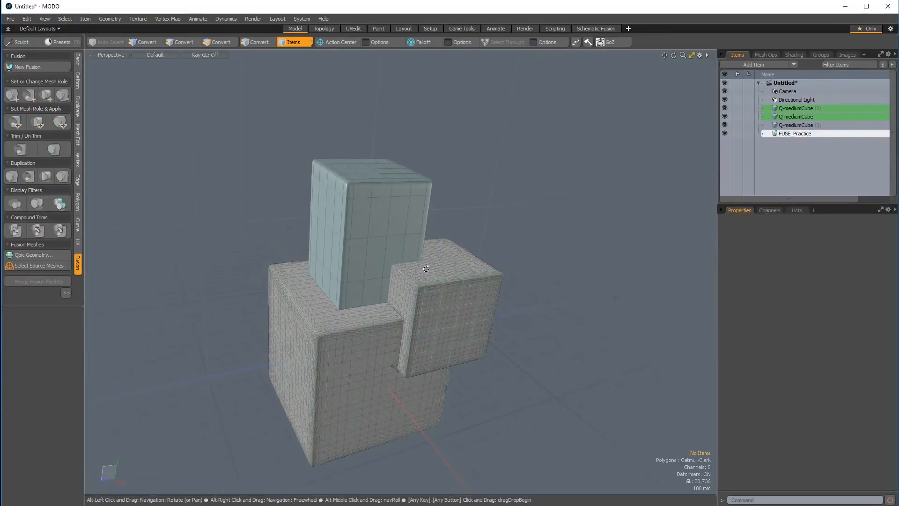
pyautogui.click(377, 196)
pyautogui.keyDown('ctrl'); pyautogui.keyDown('alt'); pyautogui.moveTo(366, 218); pyautogui.dragTo(370, 177); pyautogui.keyUp('alt'); pyautogui.keyUp('ctrl')
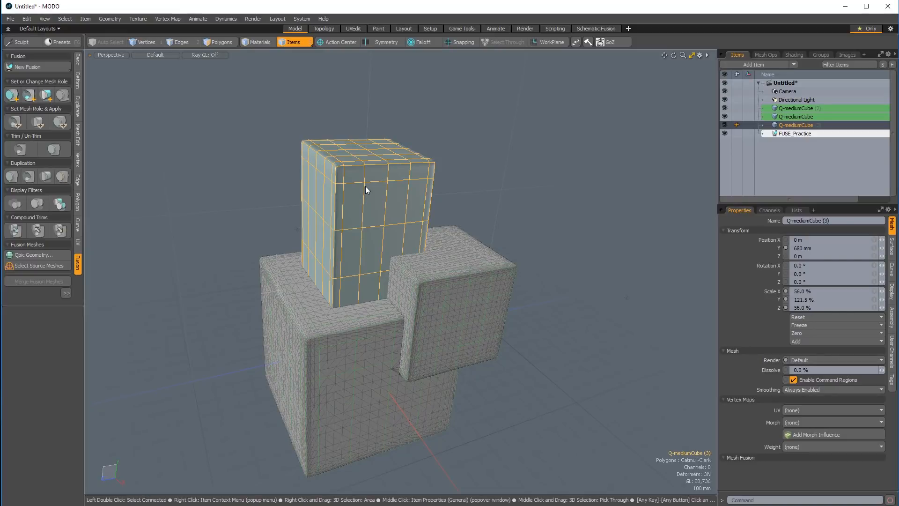
pyautogui.click(29, 95)
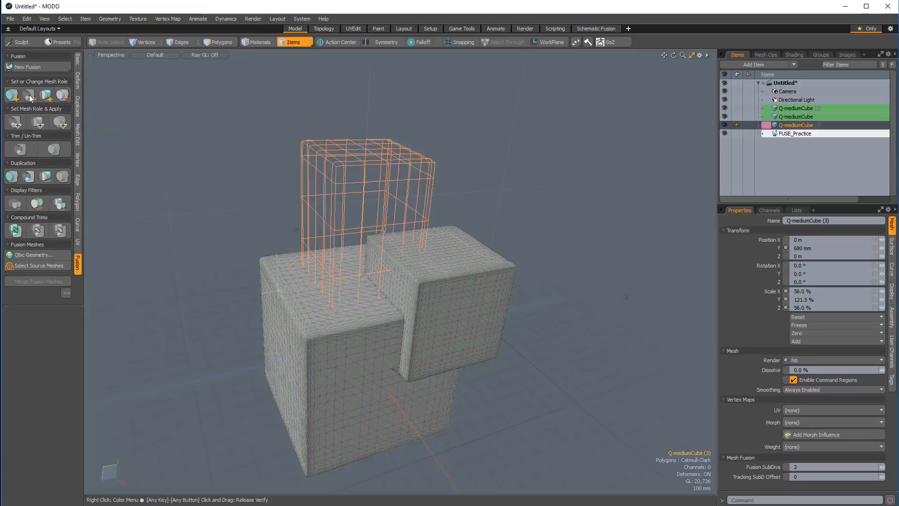
pyautogui.click(496, 154)
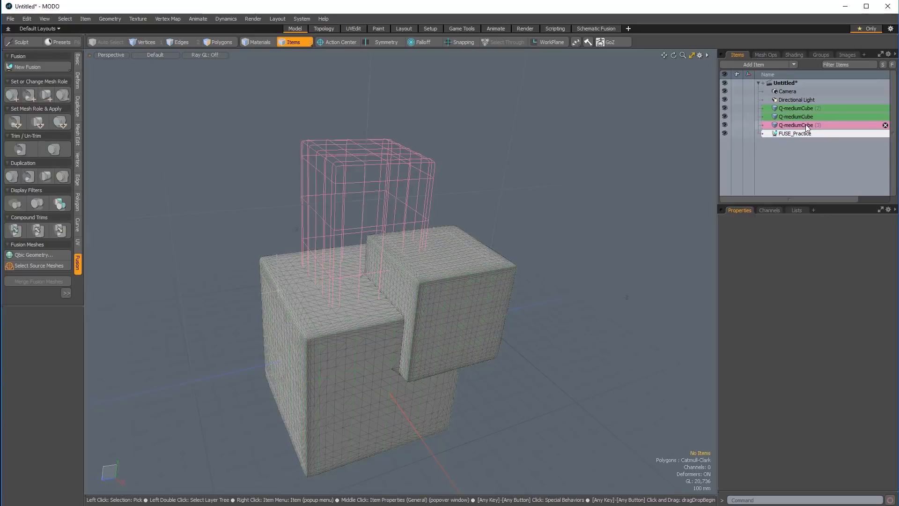
# - Inspect how the subtractive cube overlaps the two primary cubes from several angles, selecting individual source cubes
pyautogui.keyDown('alt'); pyautogui.moveTo(538, 255); pyautogui.dragTo(412, 152); pyautogui.keyUp('alt')
pyautogui.keyDown('alt'); pyautogui.moveTo(277, 311); pyautogui.dragTo(394, 334); pyautogui.keyUp('alt')
pyautogui.click(420, 170)
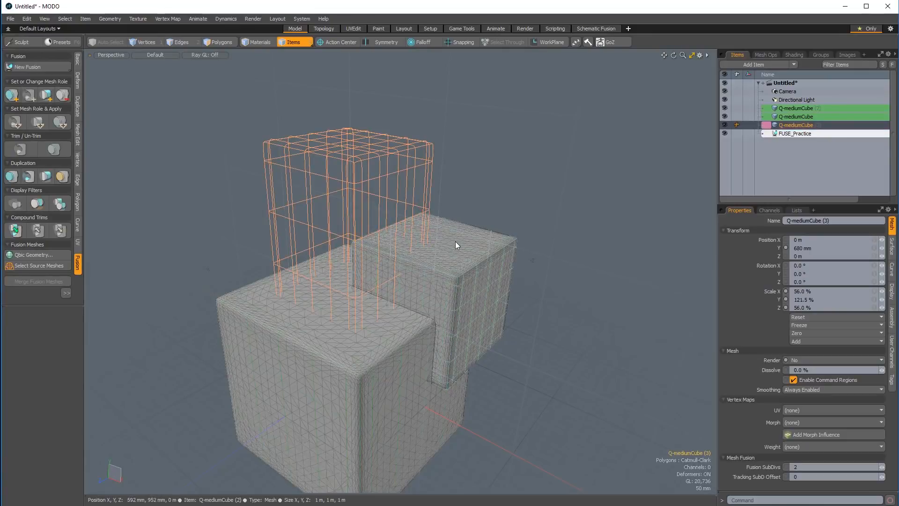
pyautogui.keyDown('alt'); pyautogui.moveTo(374, 355); pyautogui.dragTo(358, 361); pyautogui.keyUp('alt')
pyautogui.click(451, 282)
pyautogui.click(456, 274)
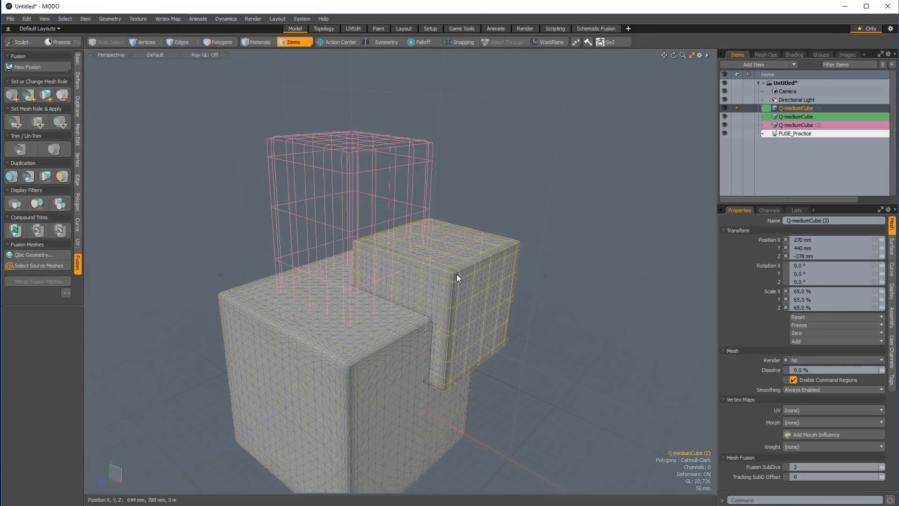
pyautogui.keyDown('alt'); pyautogui.moveTo(457, 274); pyautogui.dragTo(413, 321); pyautogui.keyUp('alt')
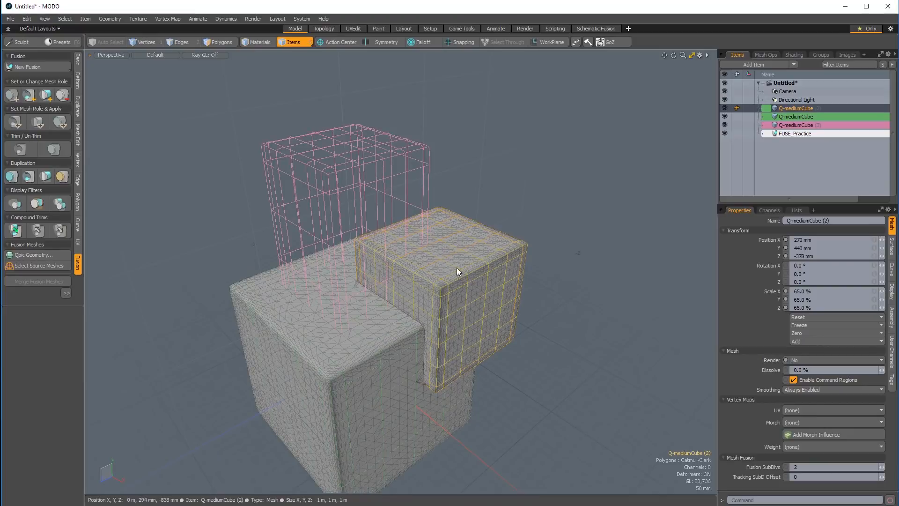
pyautogui.keyDown('alt'); pyautogui.moveTo(457, 272); pyautogui.dragTo(428, 258); pyautogui.keyUp('alt')
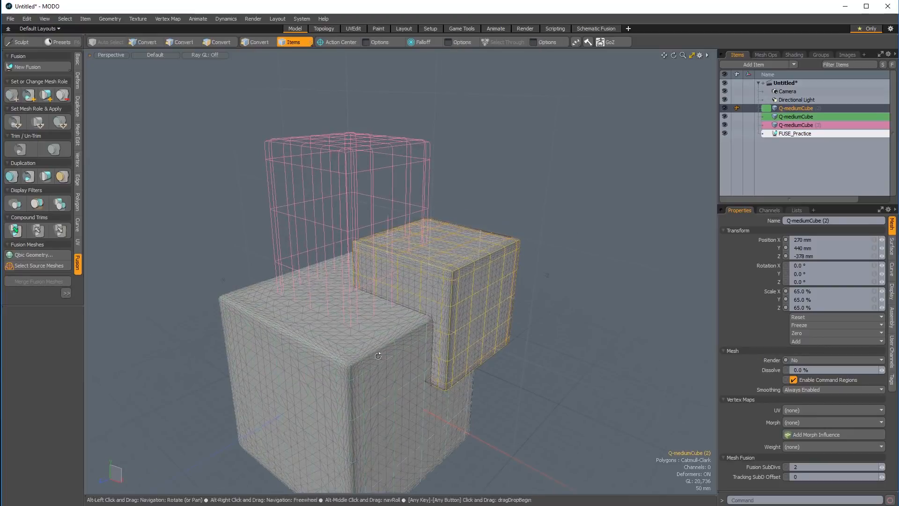
pyautogui.keyDown('alt'); pyautogui.moveTo(378, 356); pyautogui.dragTo(421, 165); pyautogui.keyUp('alt')
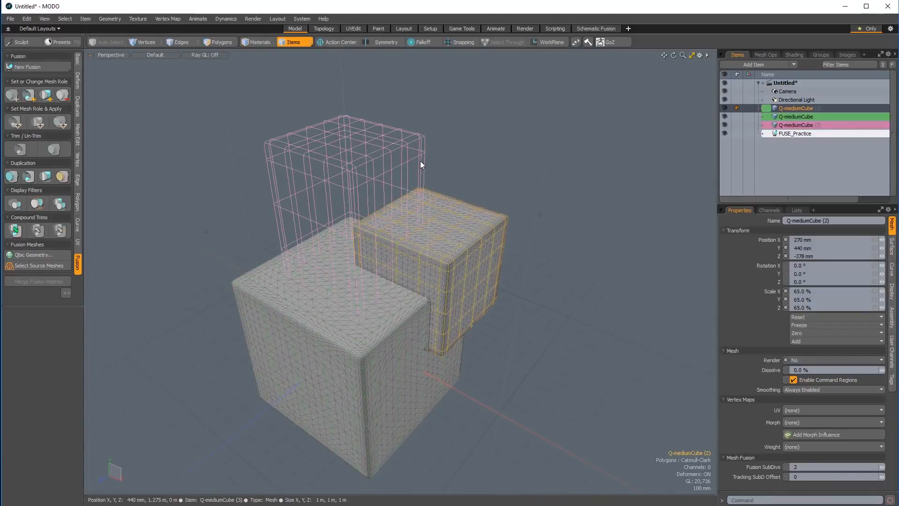
# - Select the subtractive cube together with both primary cubes and apply the trim
pyautogui.click(420, 161)
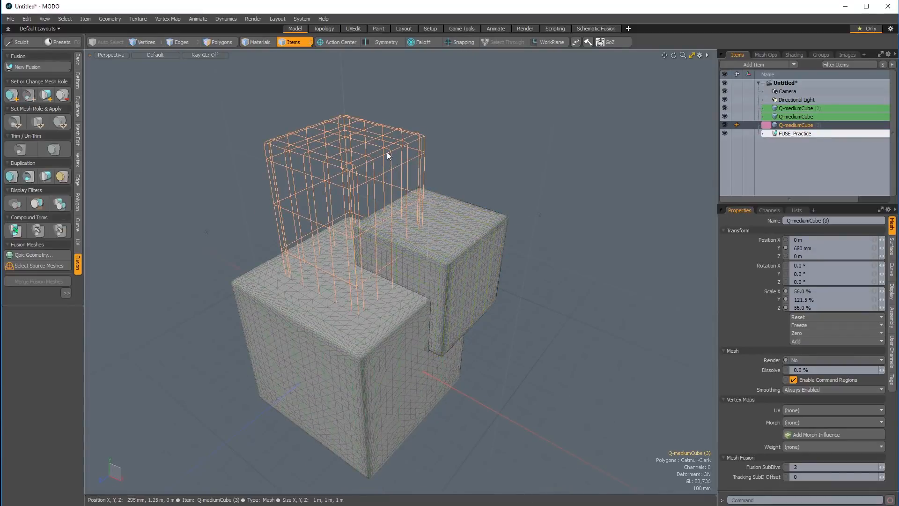
pyautogui.keyDown('shift'); pyautogui.click(454, 218); pyautogui.keyUp('shift')
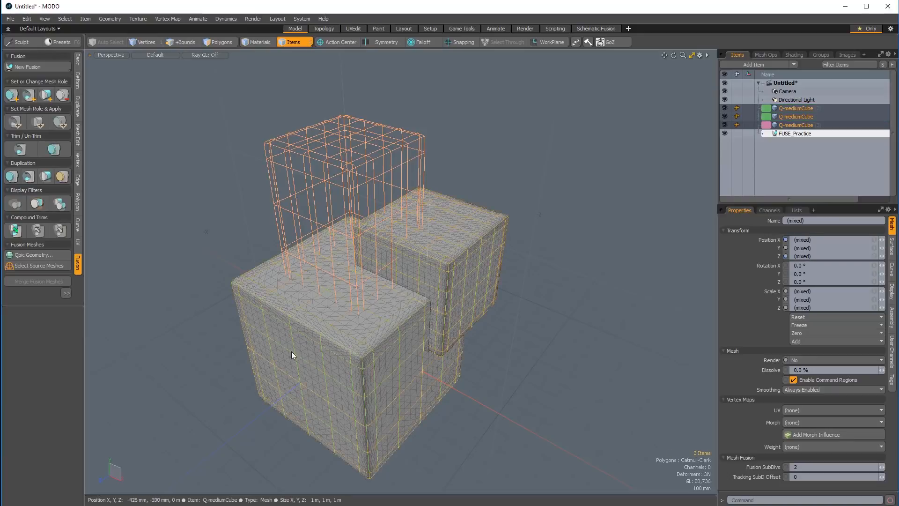
pyautogui.click(21, 149)
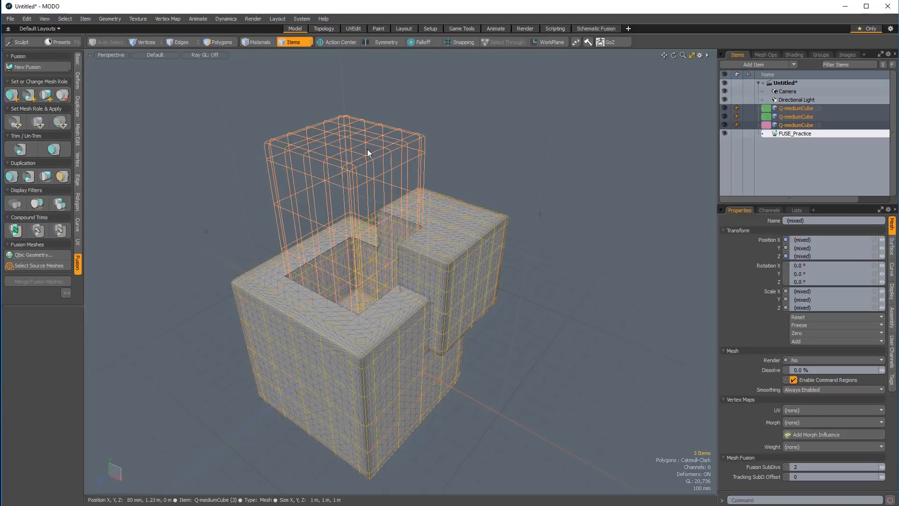
# - Move the subtractive cube within the fusion to about X 330 mm, Y -276 mm, Z -60 mm
pyautogui.keyDown('alt'); pyautogui.moveTo(395, 173); pyautogui.dragTo(572, 228); pyautogui.keyUp('alt')
pyautogui.click(517, 123)
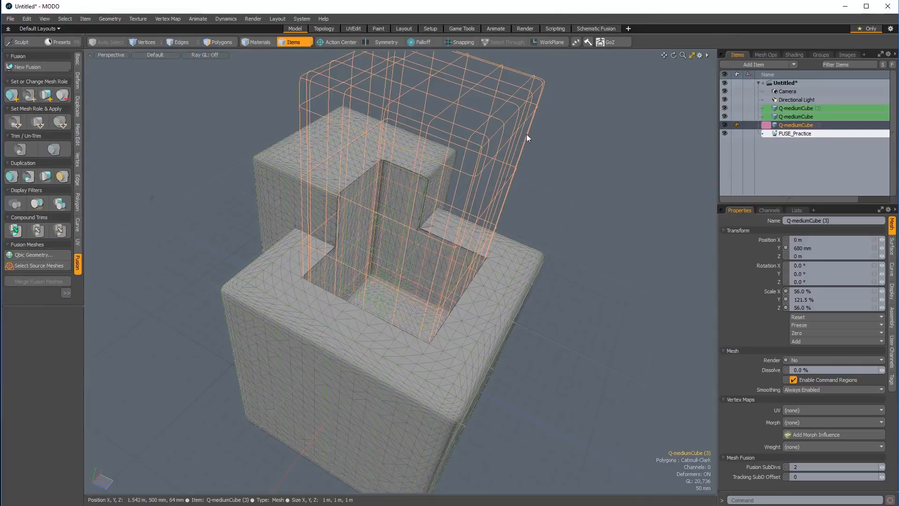
pyautogui.press('w')
pyautogui.keyDown('alt'); pyautogui.moveTo(406, 199); pyautogui.dragTo(485, 182); pyautogui.keyUp('alt')
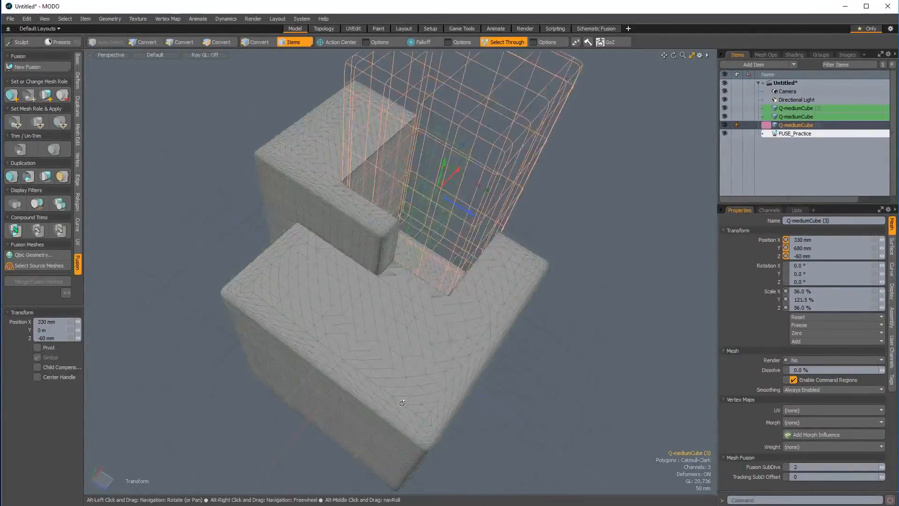
pyautogui.keyDown('alt'); pyautogui.moveTo(525, 408); pyautogui.dragTo(408, 306); pyautogui.keyUp('alt')
pyautogui.keyDown('alt'); pyautogui.moveTo(373, 342); pyautogui.dragTo(385, 348); pyautogui.keyUp('alt')
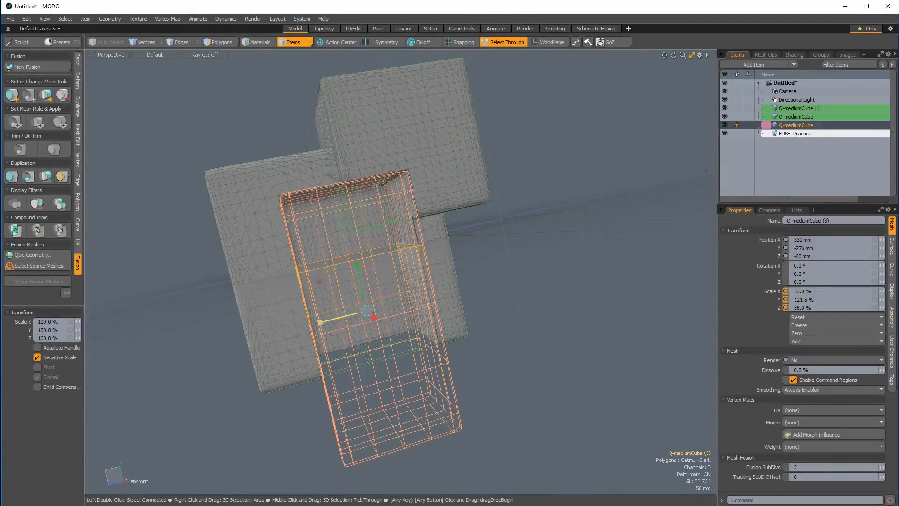
# - Scale the subtractive cube to about 75.6% in X and 154.56% in Z, shift it along X, and deselect it
pyautogui.moveTo(319, 323); pyautogui.dragTo(232, 345)
pyautogui.keyDown('alt'); pyautogui.moveTo(497, 277); pyautogui.dragTo(461, 315); pyautogui.keyUp('alt')
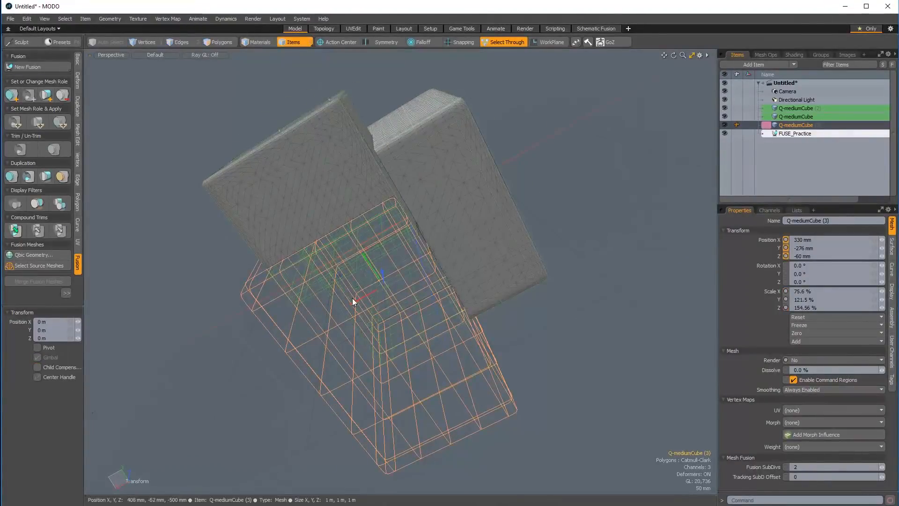
pyautogui.moveTo(354, 300); pyautogui.dragTo(327, 316)
pyautogui.keyDown('alt'); pyautogui.moveTo(449, 281); pyautogui.dragTo(388, 336); pyautogui.keyUp('alt')
pyautogui.click(604, 215)
# - Add a fourth Q-MediumCube mesh from the Qbic presets and place it directly above FUSE_Practice in the item list
pyautogui.keyDown('alt'); pyautogui.moveTo(408, 373); pyautogui.dragTo(444, 302); pyautogui.keyUp('alt')
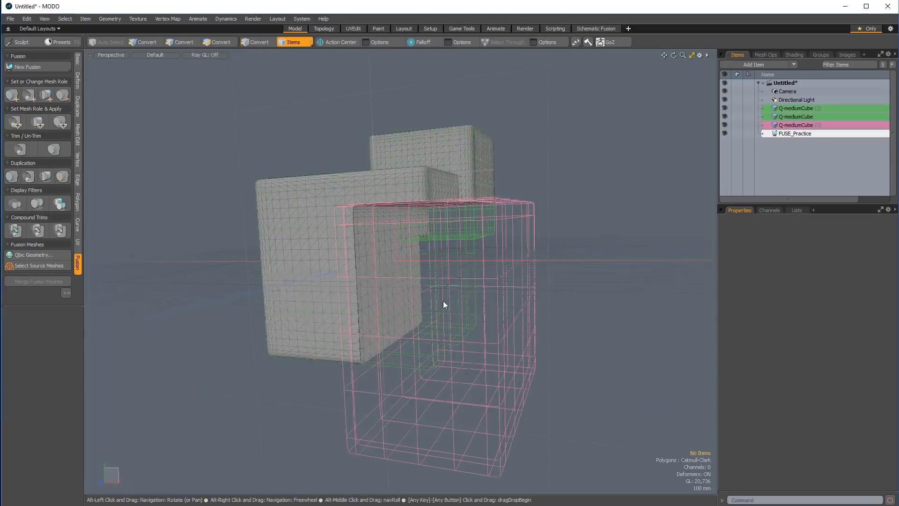
pyautogui.keyDown('alt'); pyautogui.moveTo(445, 230); pyautogui.dragTo(550, 284); pyautogui.keyUp('alt')
pyautogui.keyDown('alt'); pyautogui.moveTo(505, 245); pyautogui.dragTo(555, 229); pyautogui.keyUp('alt')
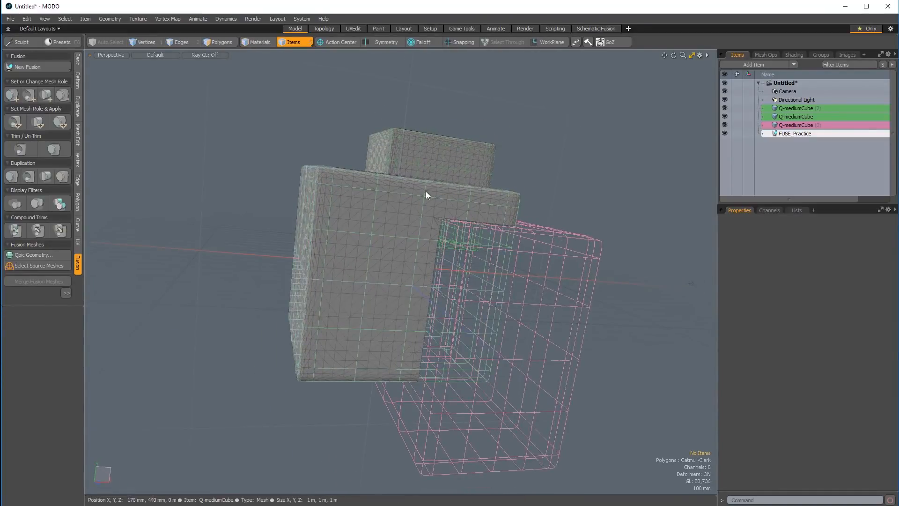
pyautogui.keyDown('alt'); pyautogui.moveTo(428, 232); pyautogui.dragTo(203, 295); pyautogui.keyUp('alt')
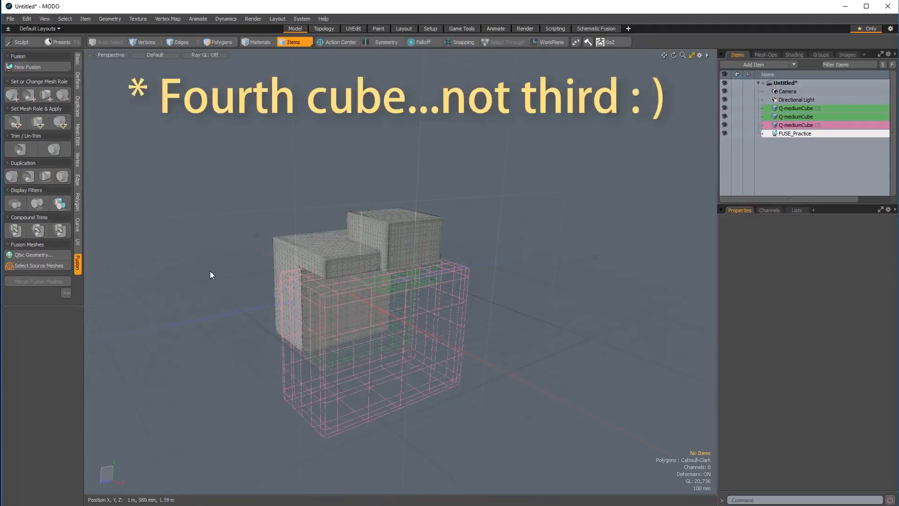
pyautogui.keyDown('alt'); pyautogui.moveTo(194, 219); pyautogui.dragTo(305, 291); pyautogui.keyUp('alt')
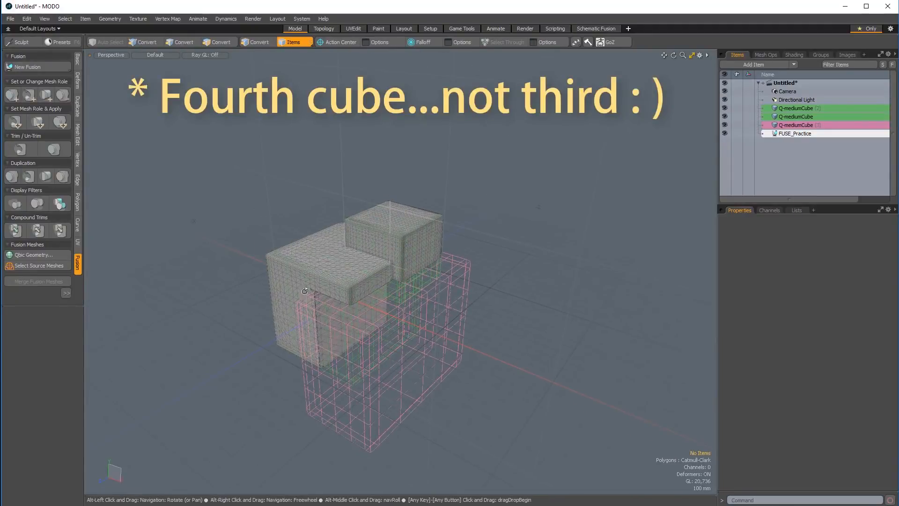
pyautogui.click(38, 254)
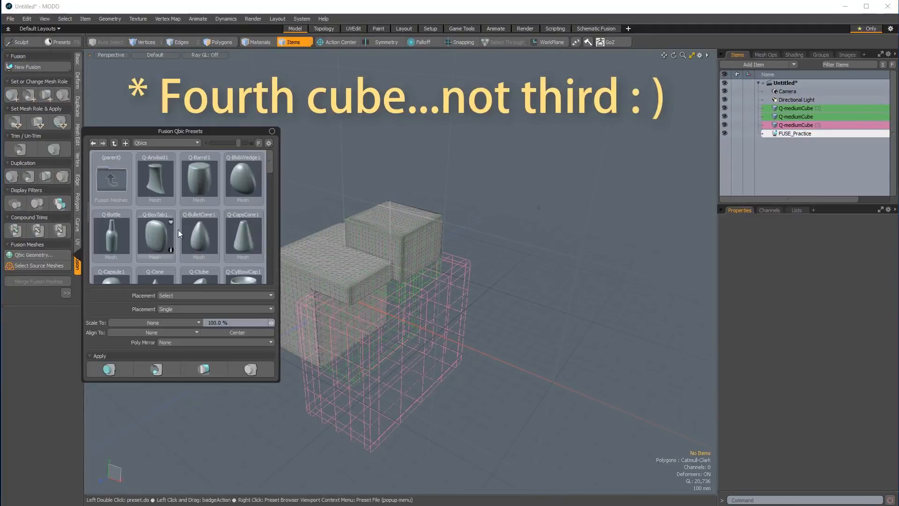
pyautogui.scroll(-5, 201, 207)
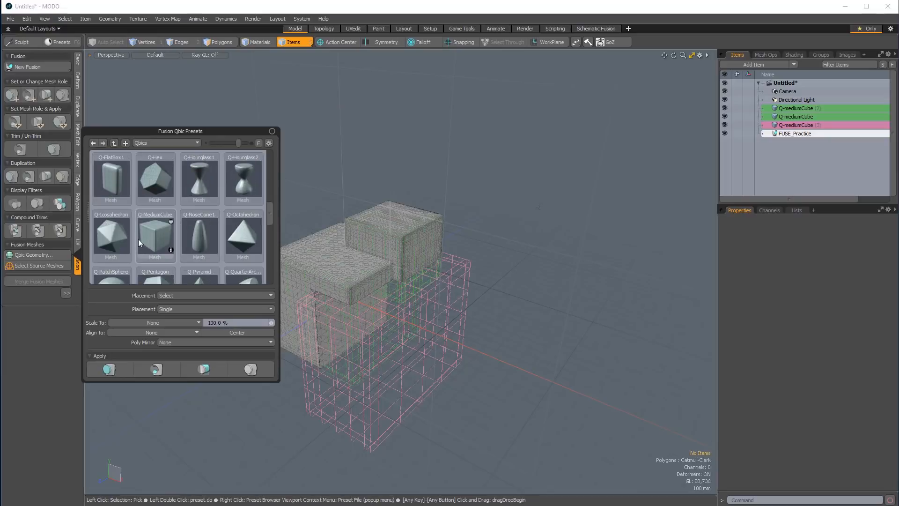
pyautogui.doubleClick(154, 237)
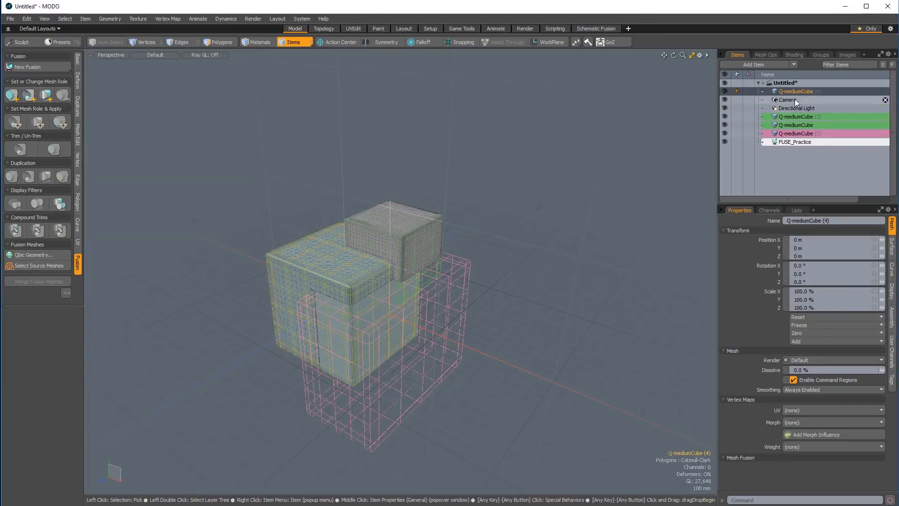
pyautogui.moveTo(795, 91); pyautogui.dragTo(792, 141)
# - Scale the fourth cube to about 223.5% in Y and 51.5% in X and Z, and deselect it
pyautogui.press('y')
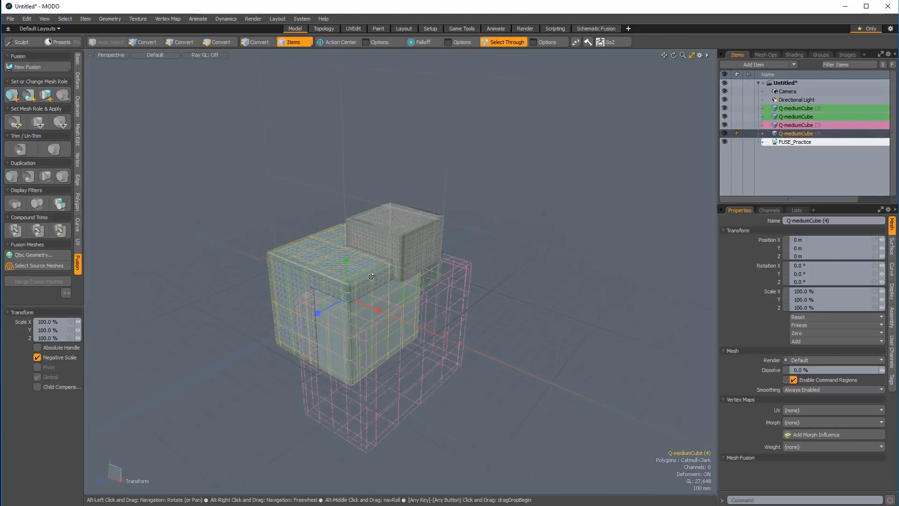
pyautogui.moveTo(344, 257); pyautogui.dragTo(353, 161)
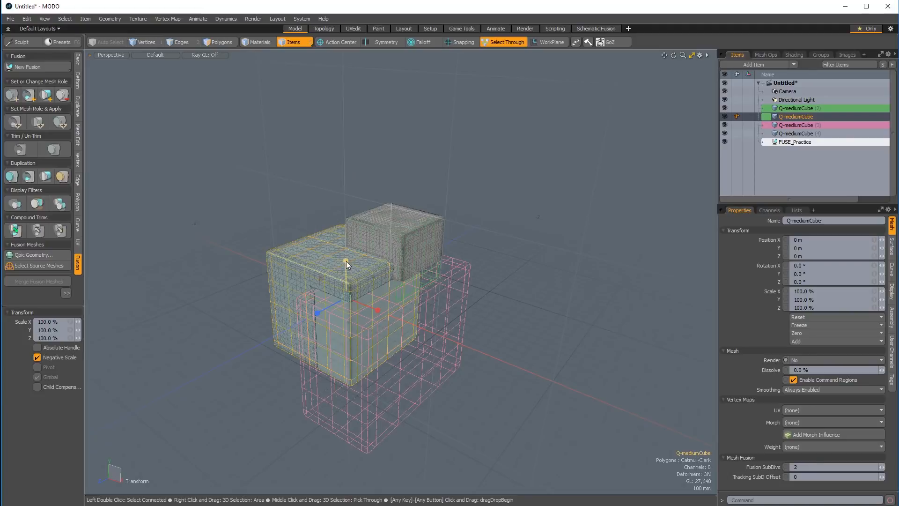
pyautogui.click(797, 134)
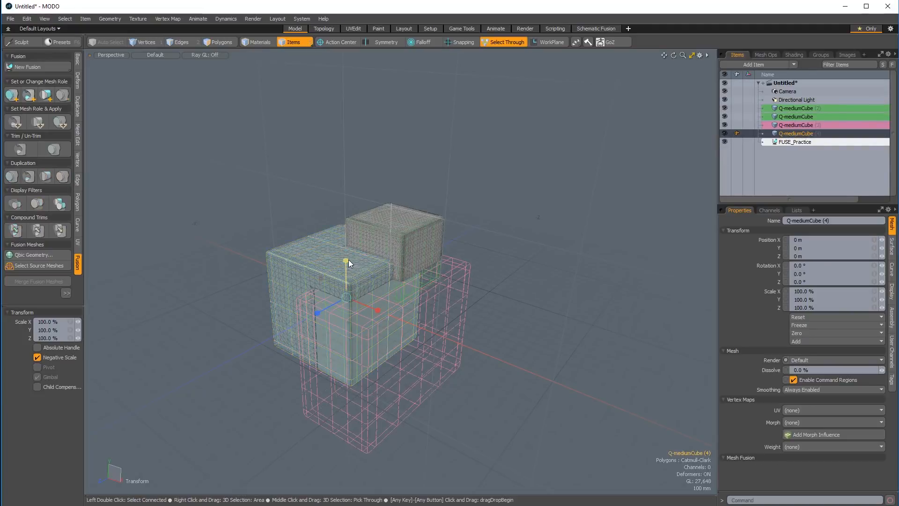
pyautogui.moveTo(348, 260); pyautogui.dragTo(348, 216)
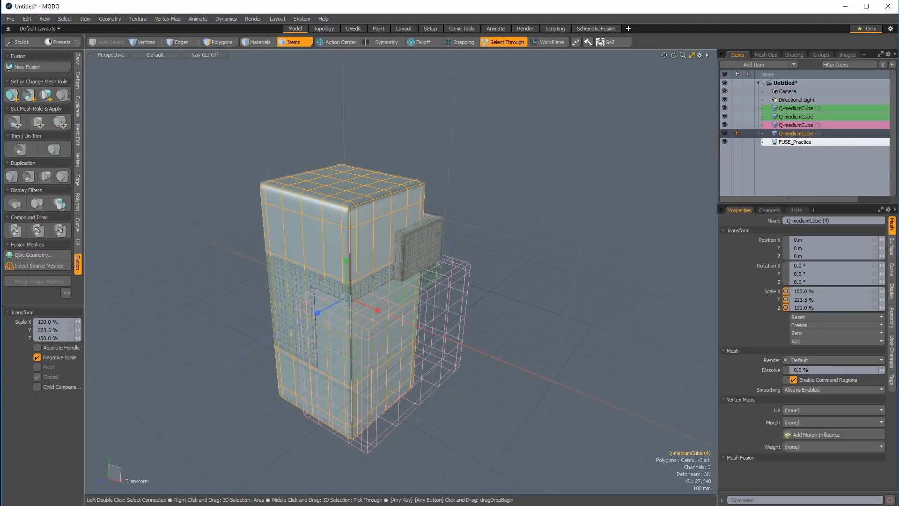
pyautogui.keyDown('ctrl'); pyautogui.moveTo(346, 261); pyautogui.dragTo(328, 263); pyautogui.keyUp('ctrl')
pyautogui.keyDown('alt'); pyautogui.moveTo(506, 402); pyautogui.dragTo(436, 337); pyautogui.keyUp('alt')
pyautogui.scroll(4, 445, 389)
pyautogui.press('space')
pyautogui.click(449, 135)
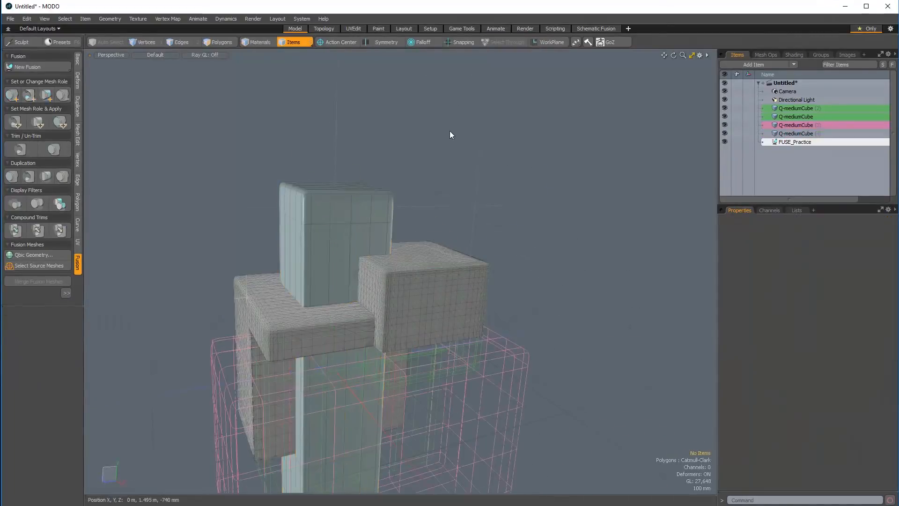
# - Add the fourth cube to the fusion with the intersection mesh role and deselect it
pyautogui.keyDown('alt'); pyautogui.moveTo(440, 188); pyautogui.dragTo(364, 178); pyautogui.keyUp('alt')
pyautogui.scroll(-4, 370, 188)
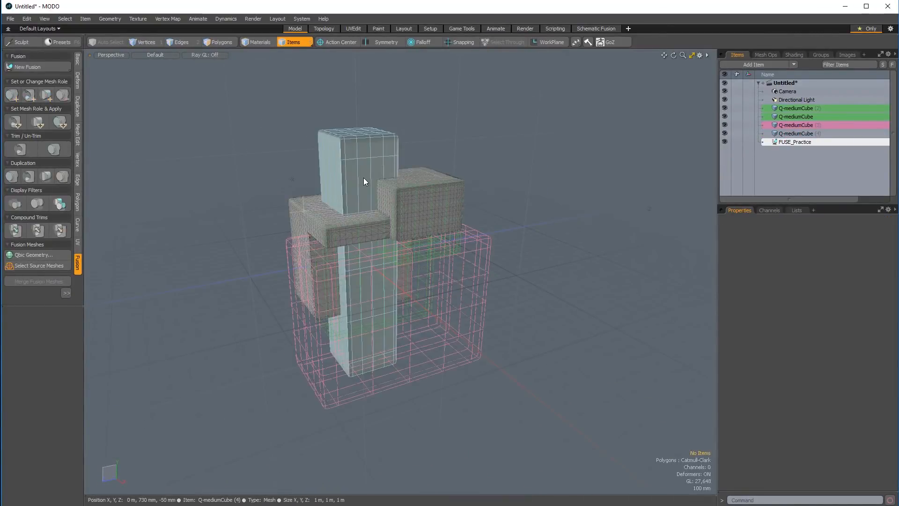
pyautogui.click(364, 178)
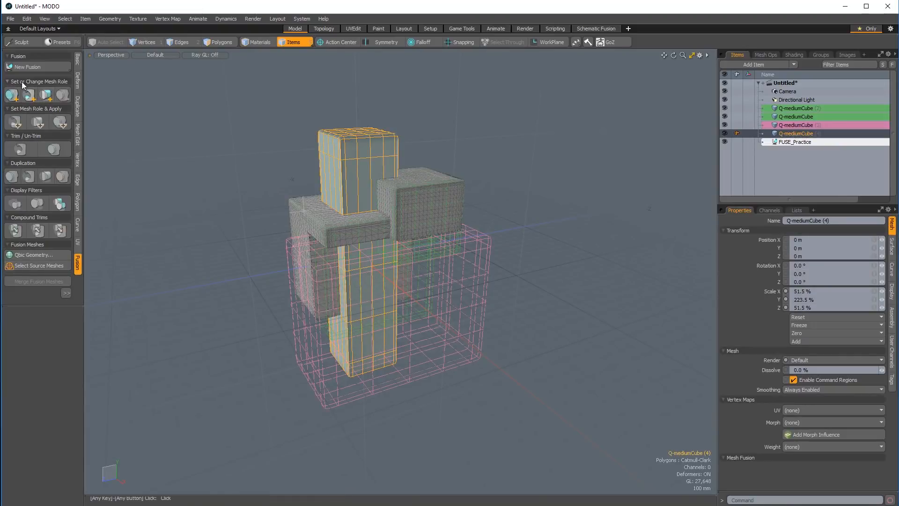
pyautogui.click(45, 96)
pyautogui.click(333, 147)
# - Apply the tall intersection cube as a trim to both primary cubes and deselect everything
pyautogui.keyDown('alt'); pyautogui.moveTo(333, 147); pyautogui.dragTo(476, 190); pyautogui.keyUp('alt')
pyautogui.keyDown('alt'); pyautogui.moveTo(530, 216); pyautogui.dragTo(394, 243); pyautogui.keyUp('alt')
pyautogui.click(367, 165)
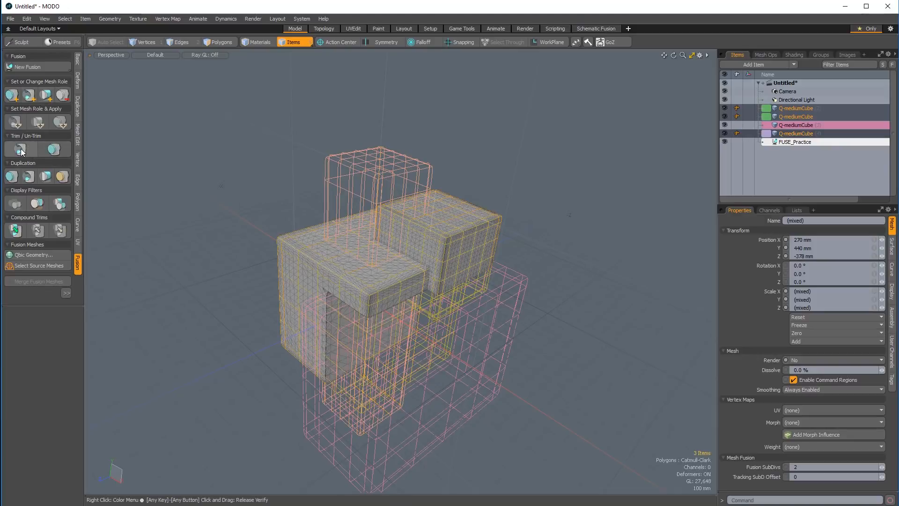
pyautogui.click(49, 153)
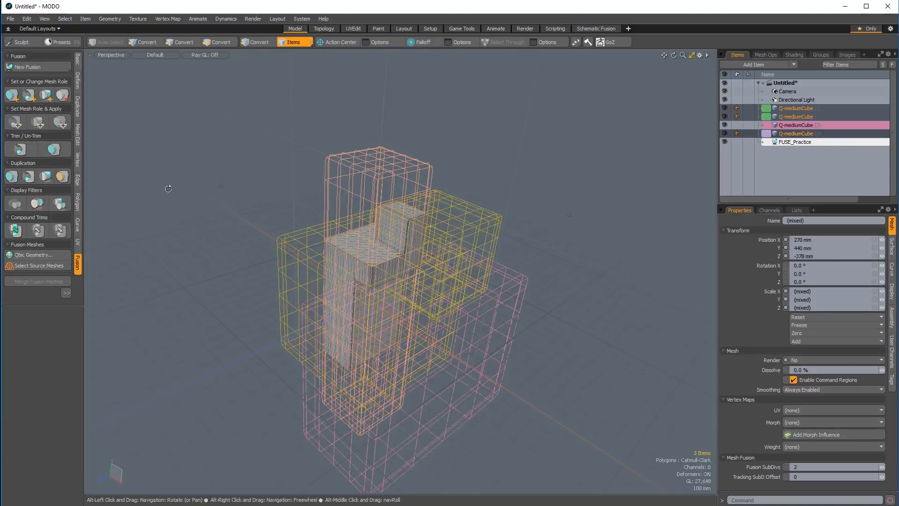
pyautogui.click(180, 230)
# - Move the intersection cube to about 430 mm in X, 100 mm in Y and -25 mm in Z
pyautogui.keyDown('alt'); pyautogui.moveTo(399, 337); pyautogui.dragTo(415, 162); pyautogui.keyUp('alt')
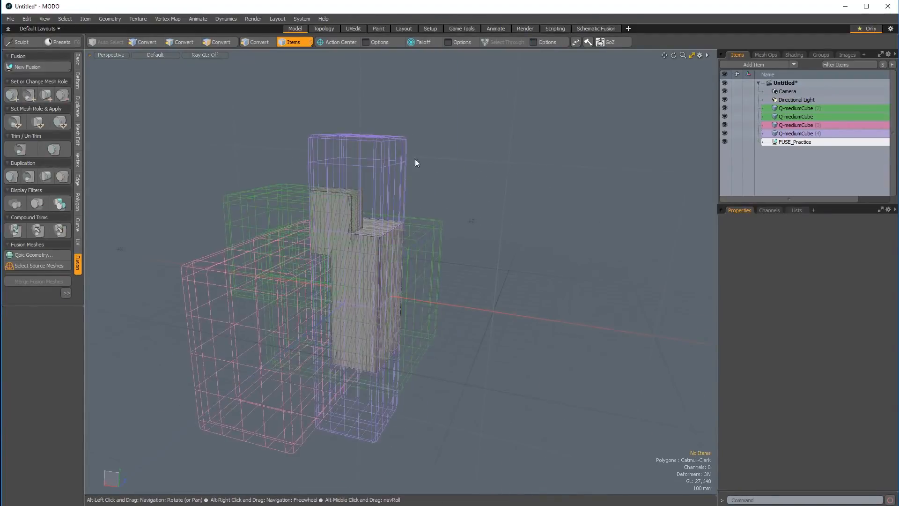
pyautogui.keyDown('alt'); pyautogui.moveTo(374, 142); pyautogui.dragTo(361, 281); pyautogui.keyUp('alt')
pyautogui.click(355, 143)
pyautogui.press('w')
pyautogui.keyDown('alt'); pyautogui.moveTo(399, 361); pyautogui.dragTo(518, 390); pyautogui.keyUp('alt')
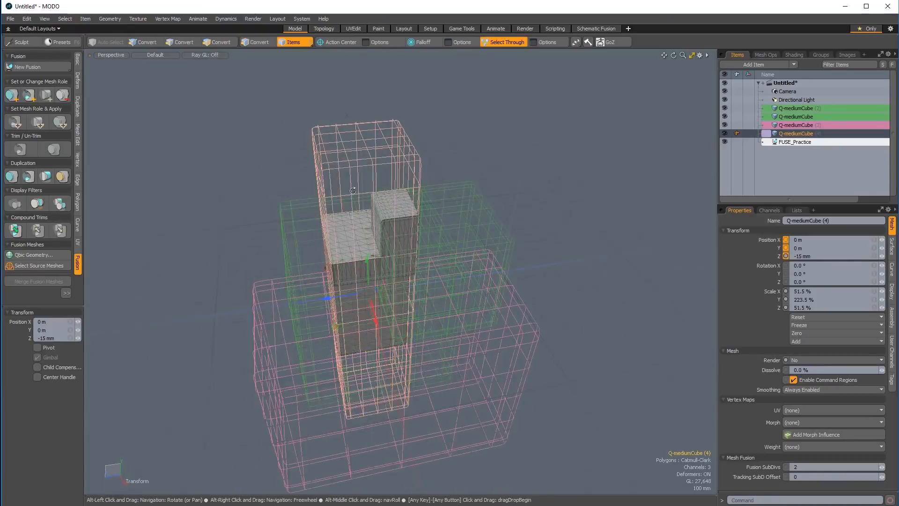
pyautogui.moveTo(343, 263); pyautogui.dragTo(341, 307)
pyautogui.keyDown('alt'); pyautogui.moveTo(330, 398); pyautogui.dragTo(365, 359); pyautogui.keyUp('alt')
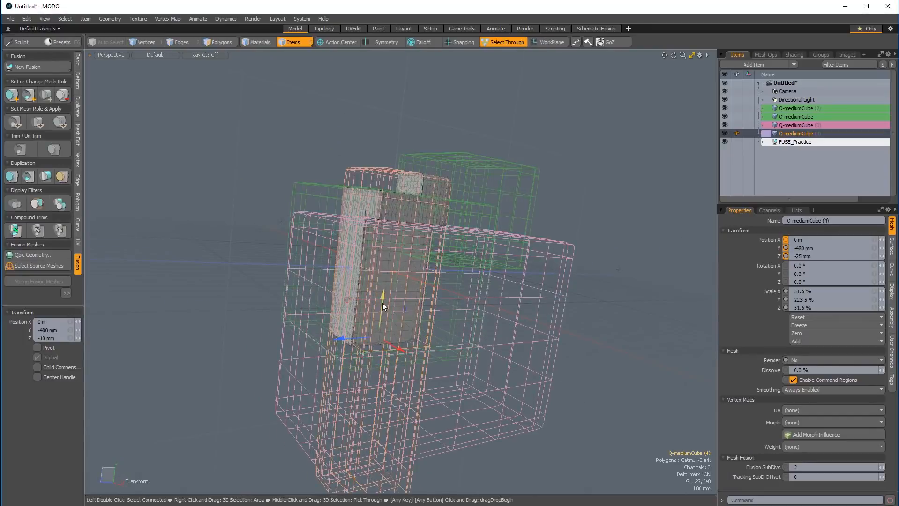
pyautogui.moveTo(383, 307); pyautogui.dragTo(384, 232)
pyautogui.moveTo(389, 281)
pyautogui.keyDown('alt'); pyautogui.mouseDown()
pyautogui.moveTo(422, 361)
pyautogui.moveTo(332, 214)
pyautogui.moveTo(331, 279)
pyautogui.moveTo(373, 276)
pyautogui.mouseUp(); pyautogui.keyUp('alt')
pyautogui.moveTo(188, 255); pyautogui.dragTo(441, 289)
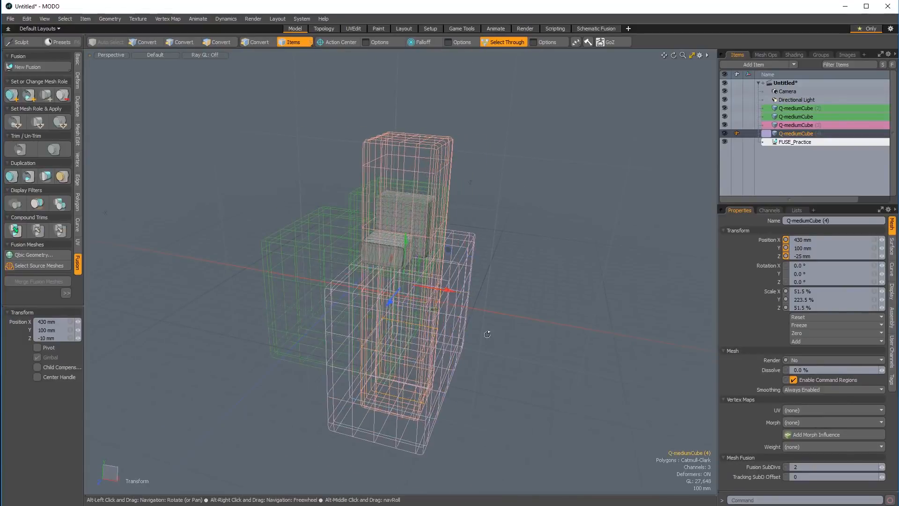
# - Lower the smaller primary cube to about 60 mm in Y, raise it again along Y, and deselect it
pyautogui.keyDown('alt'); pyautogui.moveTo(488, 333); pyautogui.dragTo(437, 244); pyautogui.keyUp('alt')
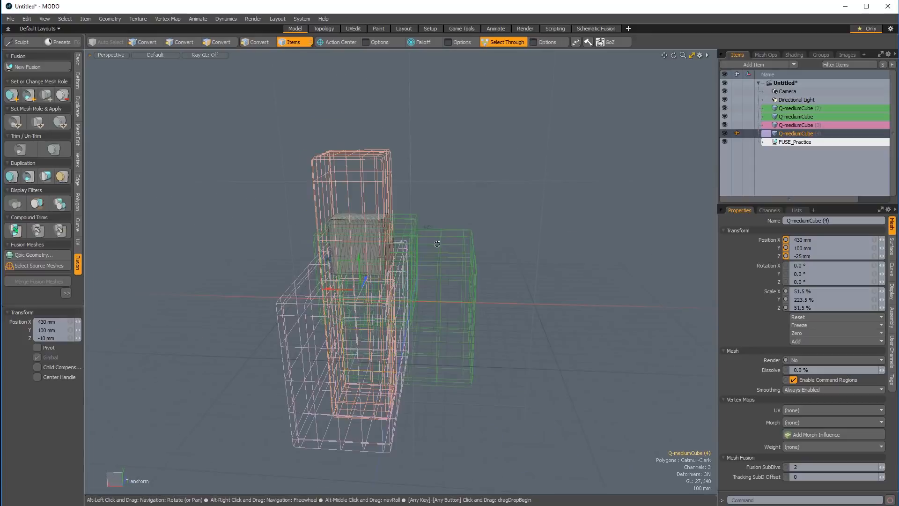
pyautogui.keyDown('alt'); pyautogui.moveTo(370, 249); pyautogui.dragTo(443, 219); pyautogui.keyUp('alt')
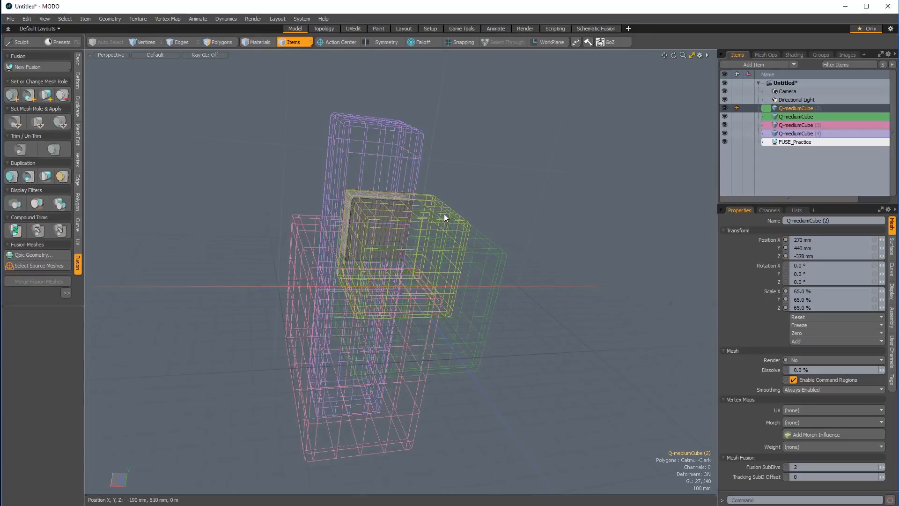
pyautogui.press('w')
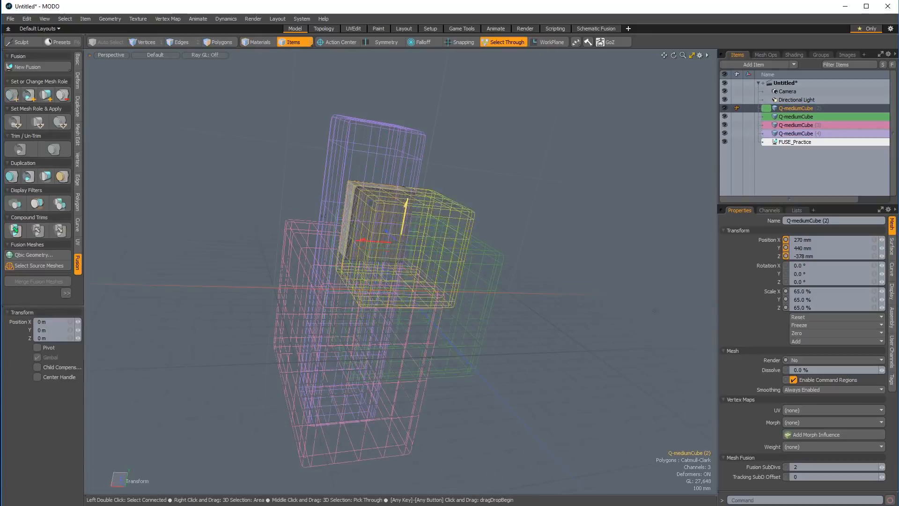
pyautogui.moveTo(403, 218); pyautogui.dragTo(395, 281)
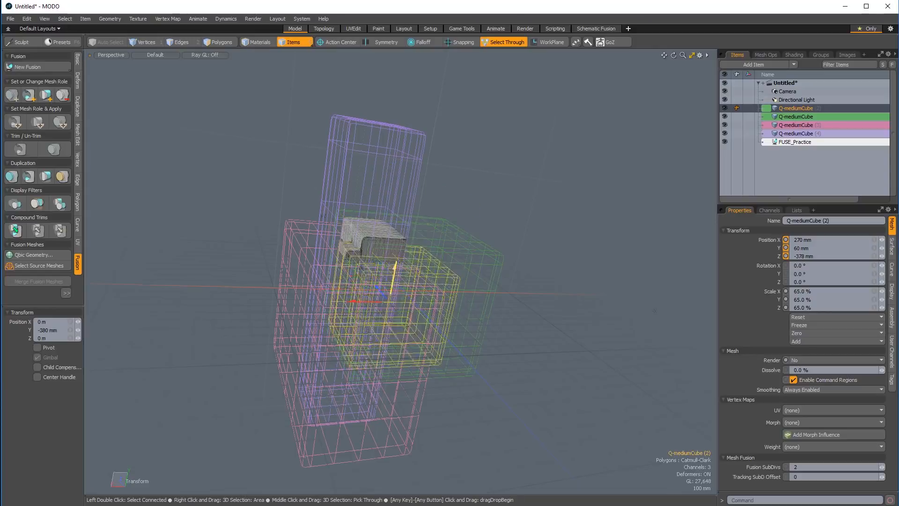
pyautogui.moveTo(382, 341); pyautogui.dragTo(409, 196)
pyautogui.keyDown('alt'); pyautogui.moveTo(506, 253); pyautogui.dragTo(578, 232); pyautogui.keyUp('alt')
pyautogui.press('space')
pyautogui.click(578, 232)
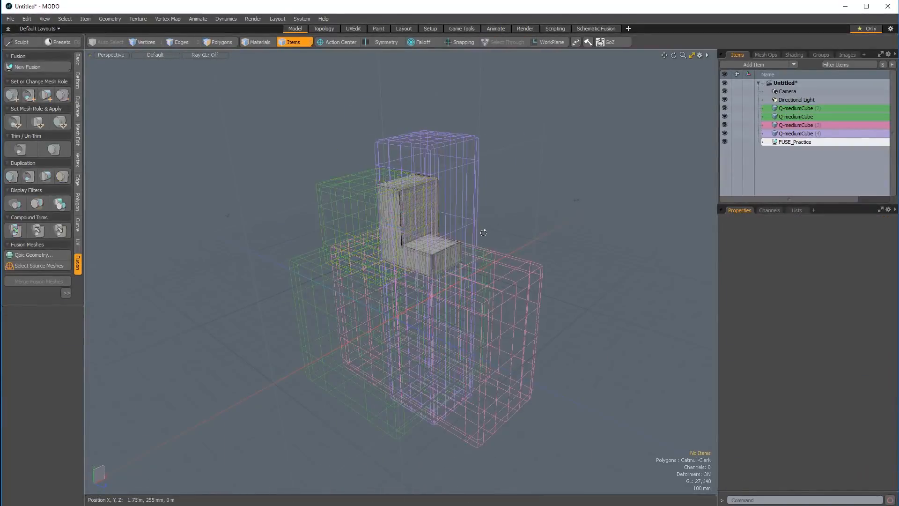
# - Hide the fusion's source meshes with Toggle Source Visibility and view the trimmed result from several sides
pyautogui.keyDown('alt'); pyautogui.keyDown('shift'); pyautogui.moveTo(483, 232); pyautogui.dragTo(409, 291); pyautogui.keyUp('shift'); pyautogui.keyUp('alt')
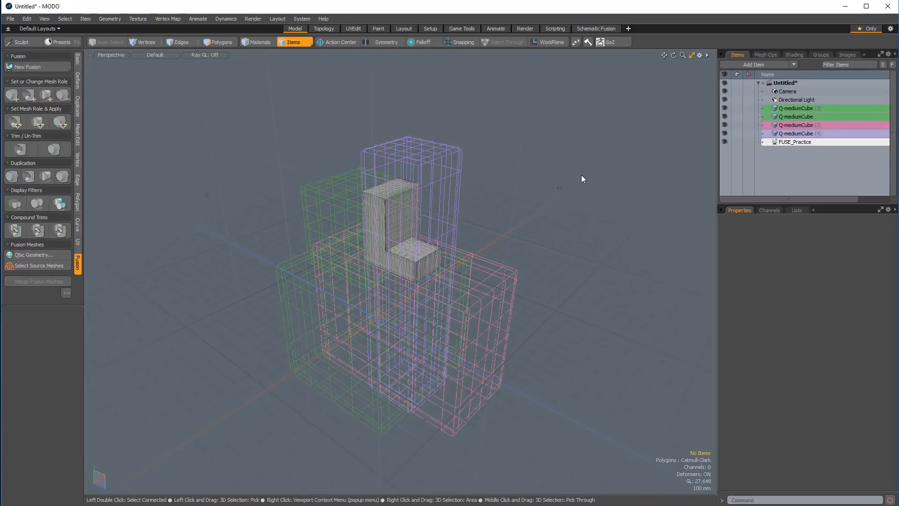
pyautogui.hotkey('ctrl', 'alt', 'space')
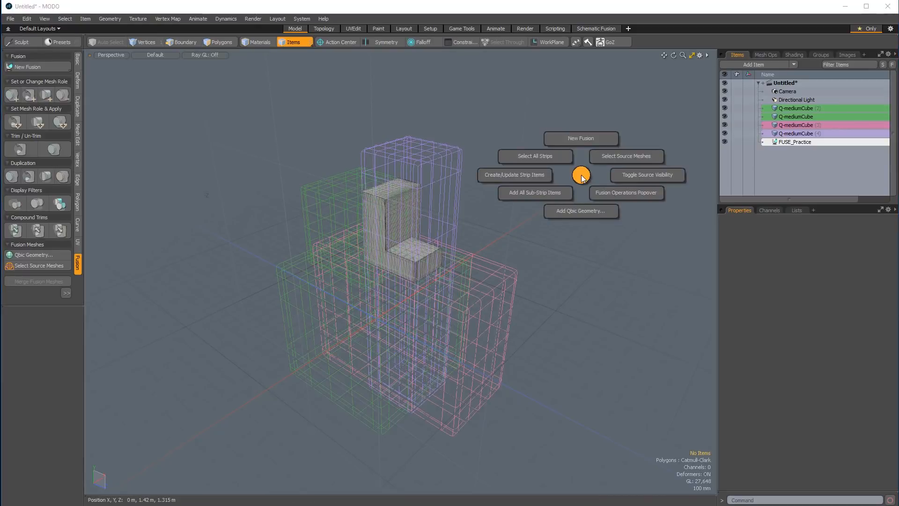
pyautogui.click(669, 180)
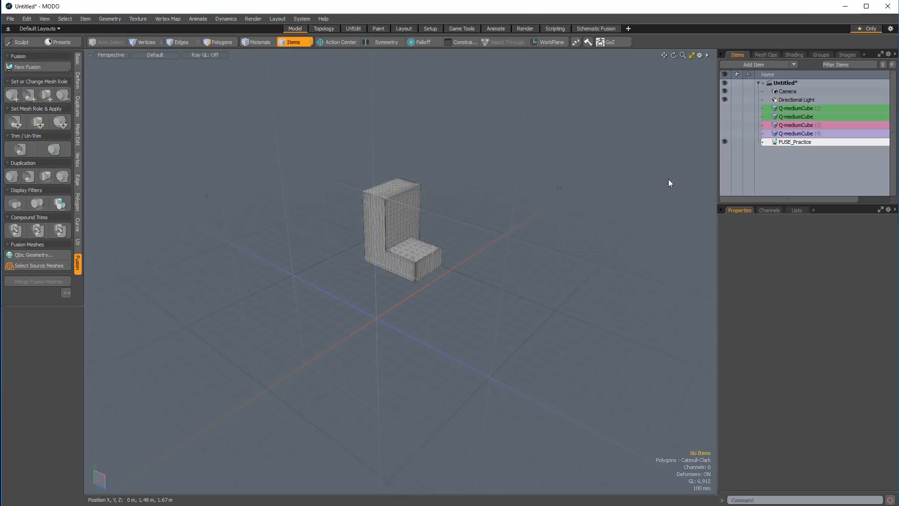
pyautogui.keyDown('alt'); pyautogui.moveTo(480, 250); pyautogui.dragTo(600, 243); pyautogui.keyUp('alt')
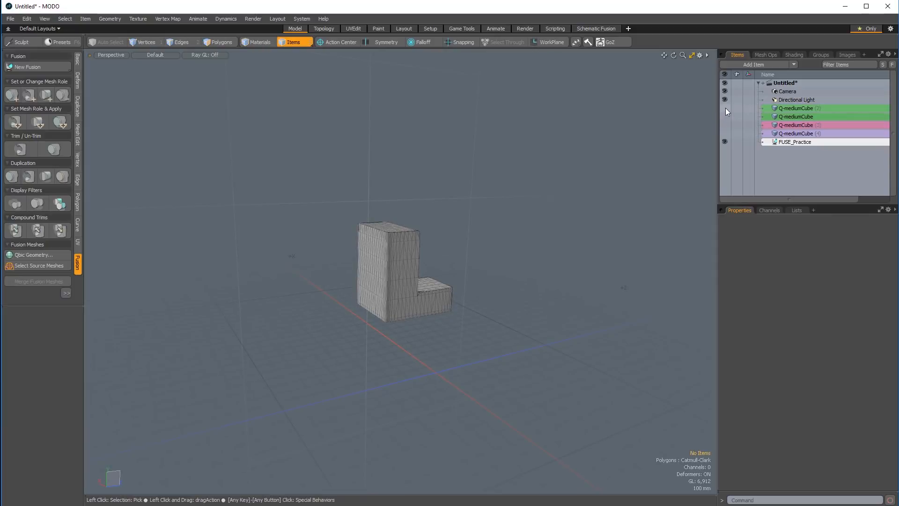
# - Show all the fusion's source meshes again with Toggle Source Visibility
pyautogui.moveTo(725, 127); pyautogui.dragTo(727, 109)
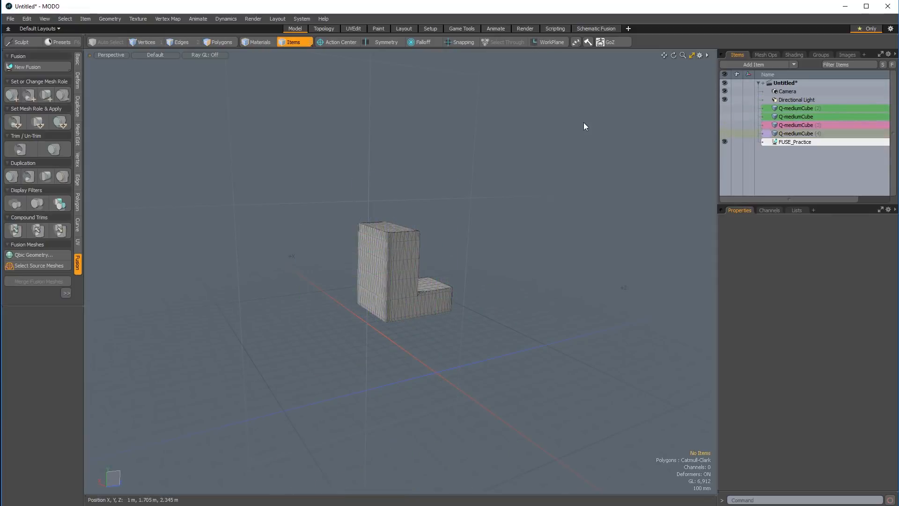
pyautogui.hotkey('ctrl', '`')
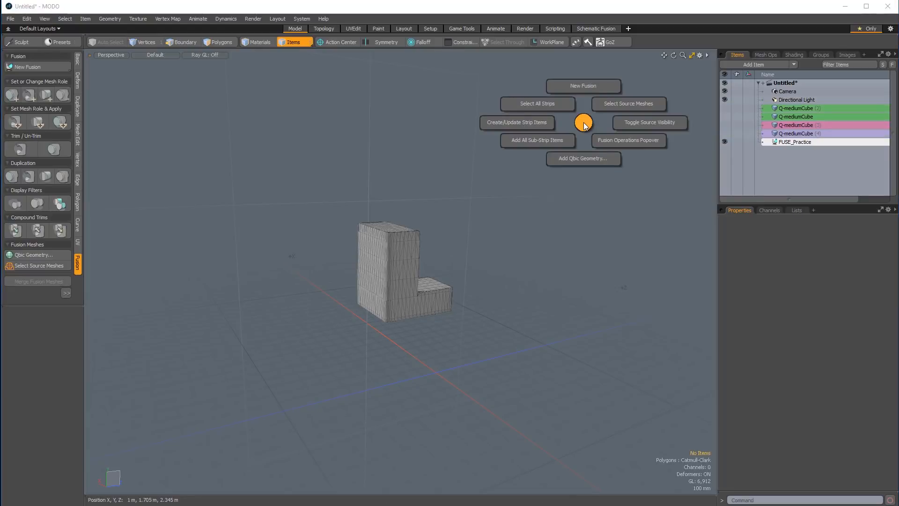
pyautogui.click(662, 124)
pyautogui.keyDown('alt'); pyautogui.moveTo(508, 208); pyautogui.dragTo(469, 251); pyautogui.keyUp('alt')
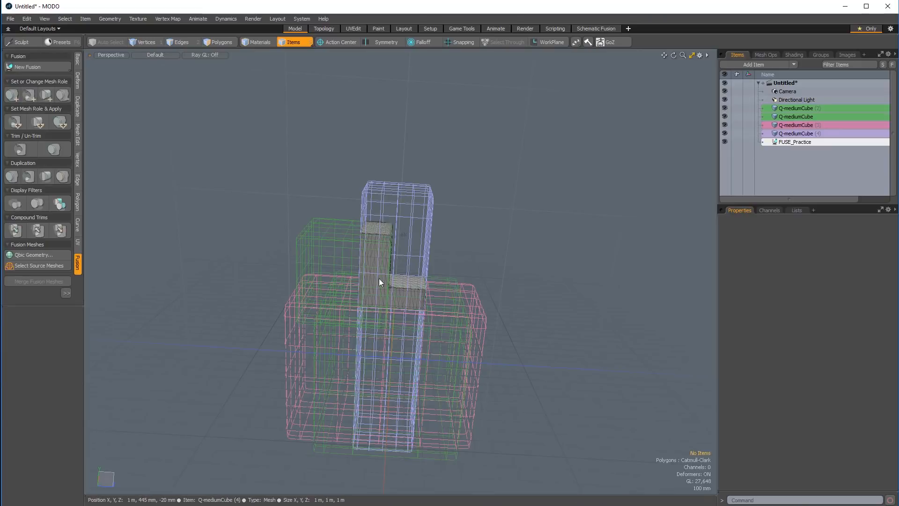
# - Remove the tall intersection cube from the fusion and deselect it
pyautogui.keyDown('alt'); pyautogui.moveTo(380, 280); pyautogui.dragTo(474, 221); pyautogui.keyUp('alt')
pyautogui.click(409, 171)
pyautogui.click(465, 192)
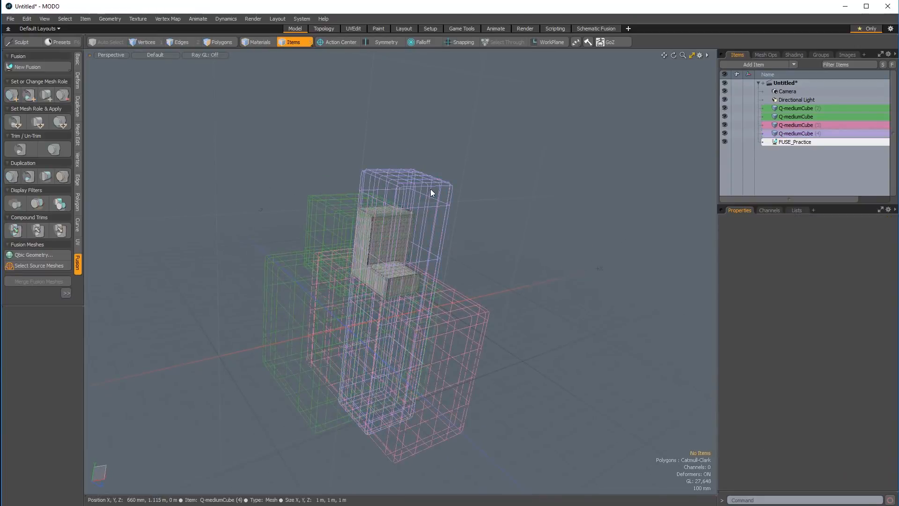
pyautogui.click(431, 190)
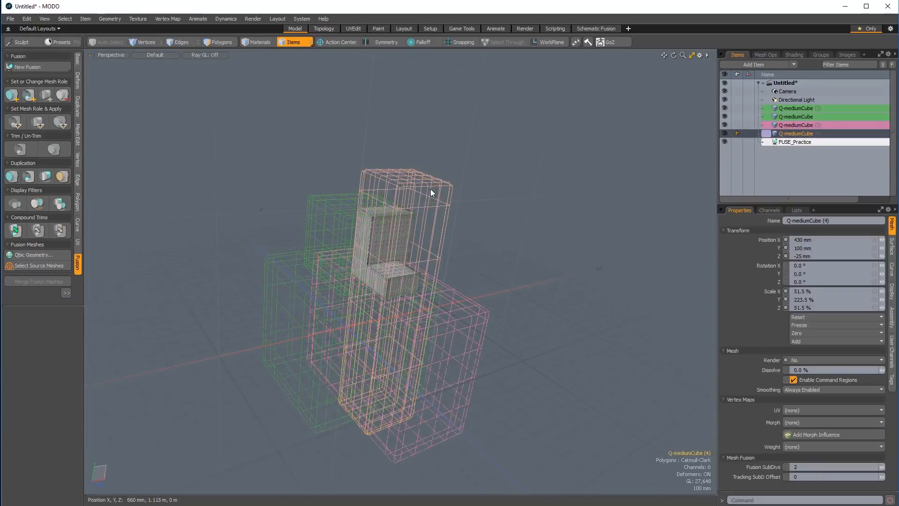
pyautogui.click(62, 96)
pyautogui.click(542, 218)
# - Move the tall fourth cube away from the fusion to about 1.26 m in X and deselect it
pyautogui.keyDown('alt'); pyautogui.moveTo(543, 223); pyautogui.dragTo(442, 319); pyautogui.keyUp('alt')
pyautogui.click(387, 197)
pyautogui.press('w')
pyautogui.moveTo(405, 282); pyautogui.dragTo(555, 260)
pyautogui.press('q')
pyautogui.click(534, 351)
# - Add the tall fourth cube to the fusion with the primary mesh role and deselect it
pyautogui.keyDown('alt'); pyautogui.moveTo(502, 364); pyautogui.dragTo(485, 257); pyautogui.keyUp('alt')
pyautogui.click(511, 233)
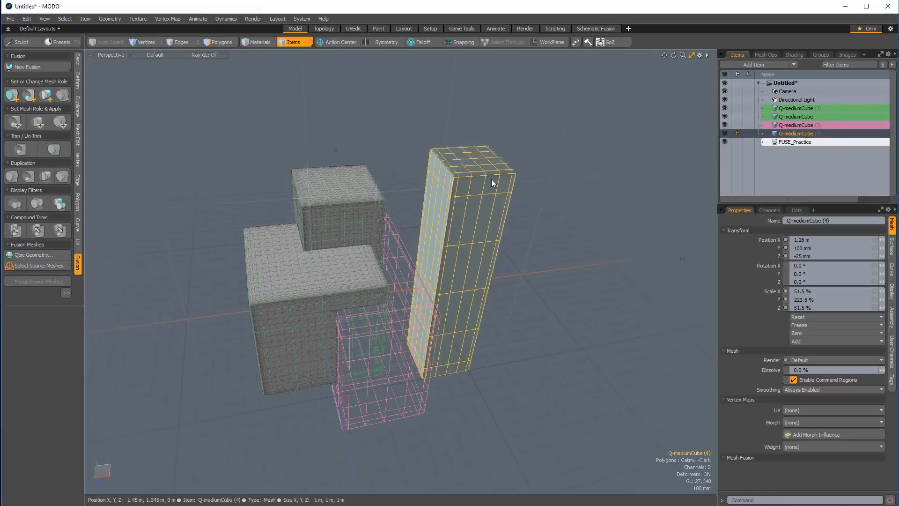
pyautogui.click(13, 97)
pyautogui.keyDown('alt'); pyautogui.moveTo(534, 262); pyautogui.dragTo(518, 242); pyautogui.keyUp('alt')
pyautogui.click(519, 243)
# - Move the tall primary cube to about 610 mm in X so it overlaps the other primary cubes, and deselect it
pyautogui.click(459, 253)
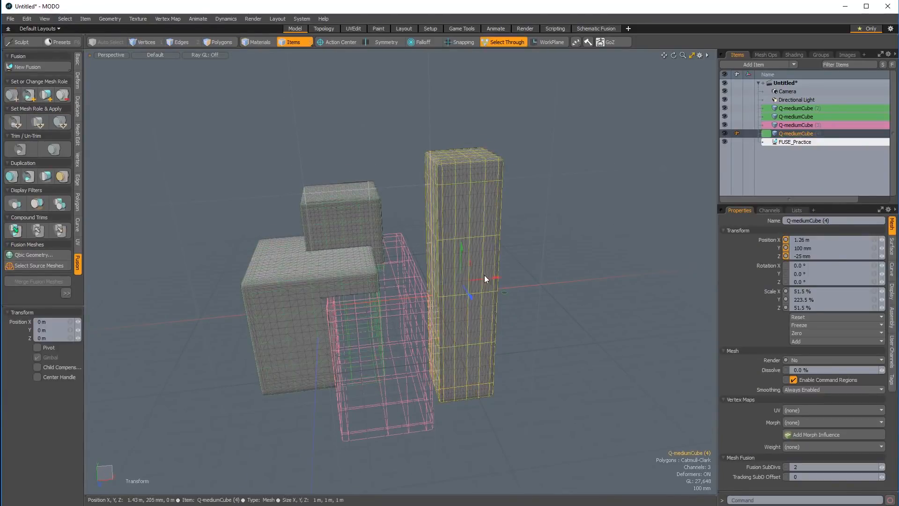
pyautogui.moveTo(497, 278); pyautogui.dragTo(370, 216)
pyautogui.keyDown('alt'); pyautogui.moveTo(370, 216); pyautogui.dragTo(569, 226); pyautogui.keyUp('alt')
pyautogui.click(566, 221)
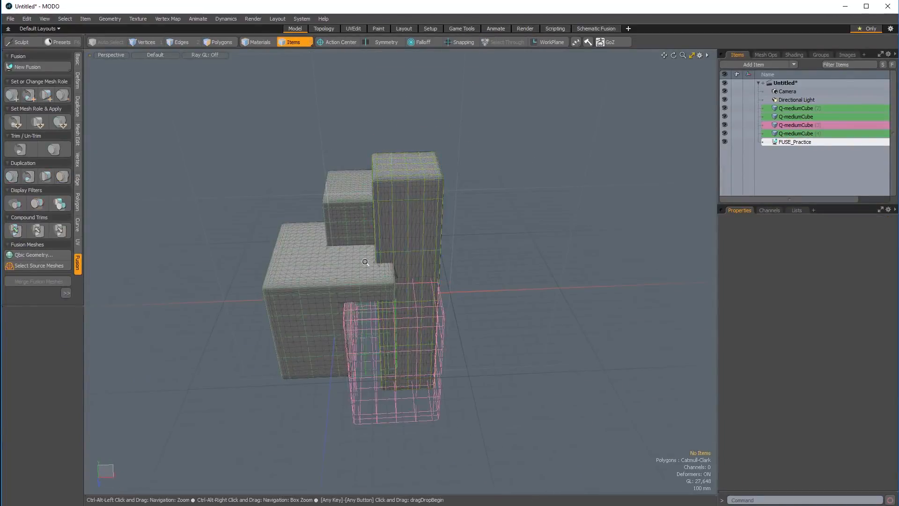
# - Apply the subtractive cube as a trim to the tall primary cube and deselect both
pyautogui.keyDown('ctrl'); pyautogui.keyDown('alt'); pyautogui.moveTo(365, 262); pyautogui.dragTo(412, 253); pyautogui.keyUp('alt'); pyautogui.keyUp('ctrl')
pyautogui.keyDown('alt'); pyautogui.moveTo(412, 253); pyautogui.dragTo(468, 220); pyautogui.keyUp('alt')
pyautogui.keyDown('ctrl'); pyautogui.keyDown('alt'); pyautogui.moveTo(469, 220); pyautogui.dragTo(399, 204); pyautogui.keyUp('alt'); pyautogui.keyUp('ctrl')
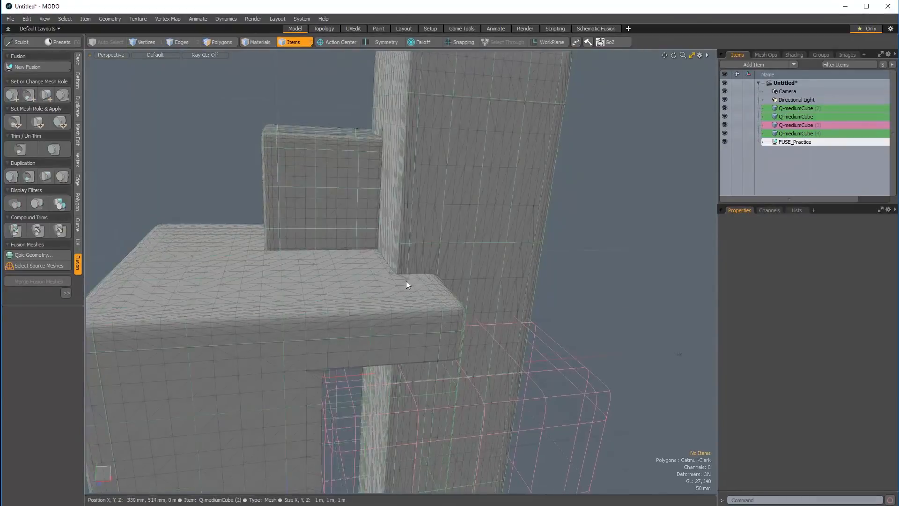
pyautogui.keyDown('alt'); pyautogui.moveTo(406, 284); pyautogui.dragTo(546, 321); pyautogui.keyUp('alt')
pyautogui.keyDown('alt'); pyautogui.moveTo(370, 262); pyautogui.dragTo(471, 297); pyautogui.keyUp('alt')
pyautogui.click(471, 297)
pyautogui.keyDown('alt'); pyautogui.moveTo(521, 338); pyautogui.dragTo(538, 342); pyautogui.keyUp('alt')
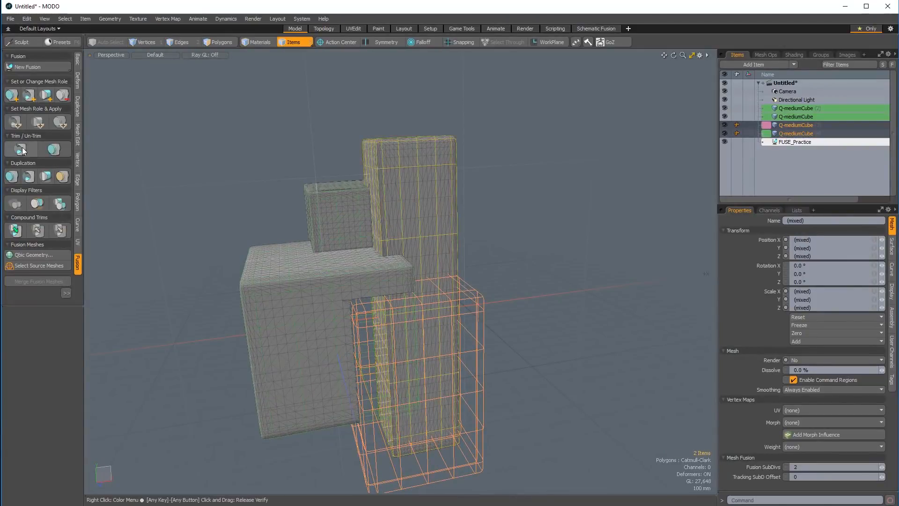
pyautogui.click(22, 151)
pyautogui.click(592, 351)
pyautogui.keyDown('alt'); pyautogui.moveTo(592, 351); pyautogui.dragTo(456, 303); pyautogui.keyUp('alt')
pyautogui.keyDown('alt'); pyautogui.keyDown('shift'); pyautogui.moveTo(457, 303); pyautogui.dragTo(434, 342); pyautogui.keyUp('shift'); pyautogui.keyUp('alt')
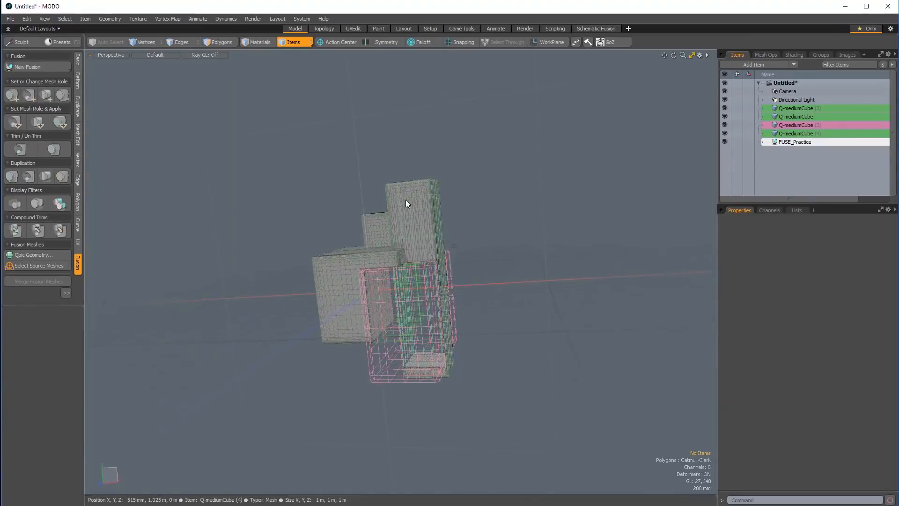
# - Move the subtractive cube to about 586 mm in X and scale it to about 110.4% in X
pyautogui.click(406, 203)
pyautogui.keyDown('alt'); pyautogui.moveTo(508, 258); pyautogui.dragTo(405, 301); pyautogui.keyUp('alt')
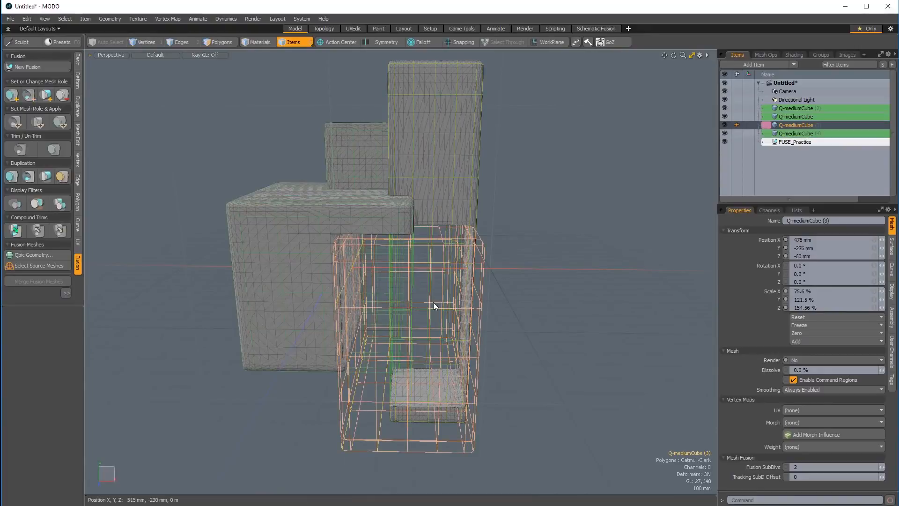
pyautogui.press('w')
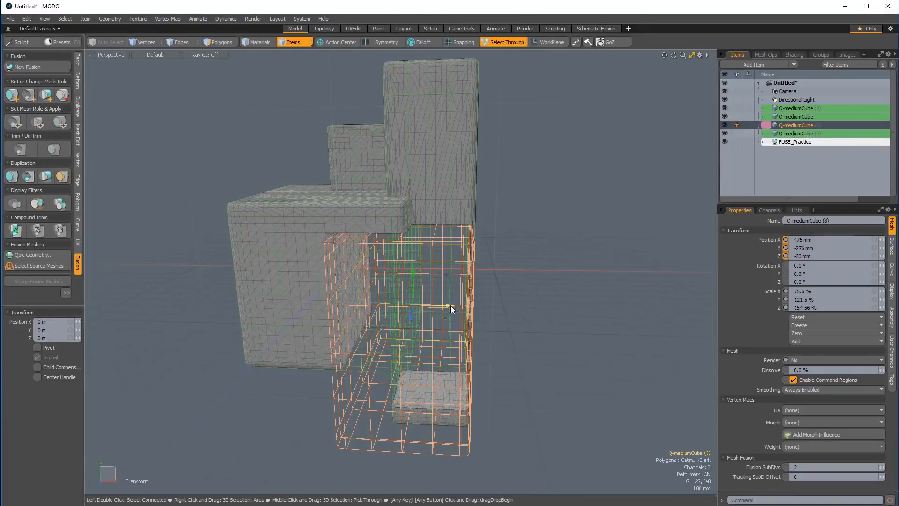
pyautogui.moveTo(451, 305); pyautogui.dragTo(450, 182)
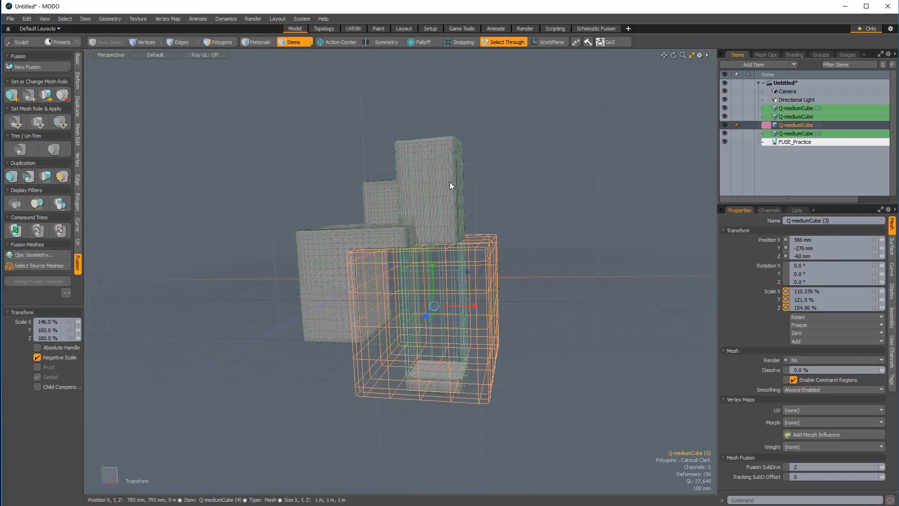
pyautogui.press('space')
# - Raise the tall primary cube to about 370 mm in Y and deselect it
pyautogui.click(450, 181)
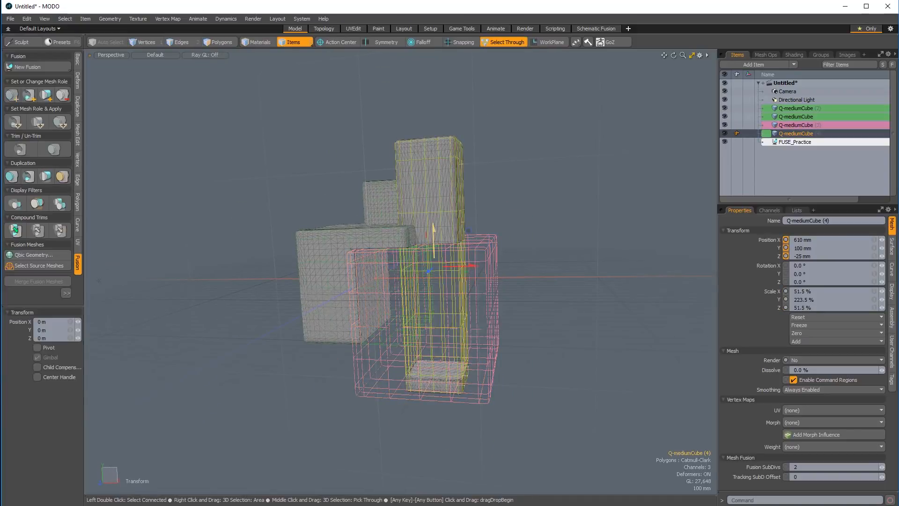
pyautogui.press('q')
pyautogui.click(465, 254)
pyautogui.keyDown('alt'); pyautogui.moveTo(465, 254); pyautogui.dragTo(201, 202); pyautogui.keyUp('alt')
pyautogui.scroll(5, 498, 195)
pyautogui.keyDown('alt'); pyautogui.moveTo(201, 201); pyautogui.dragTo(132, 148); pyautogui.keyUp('alt')
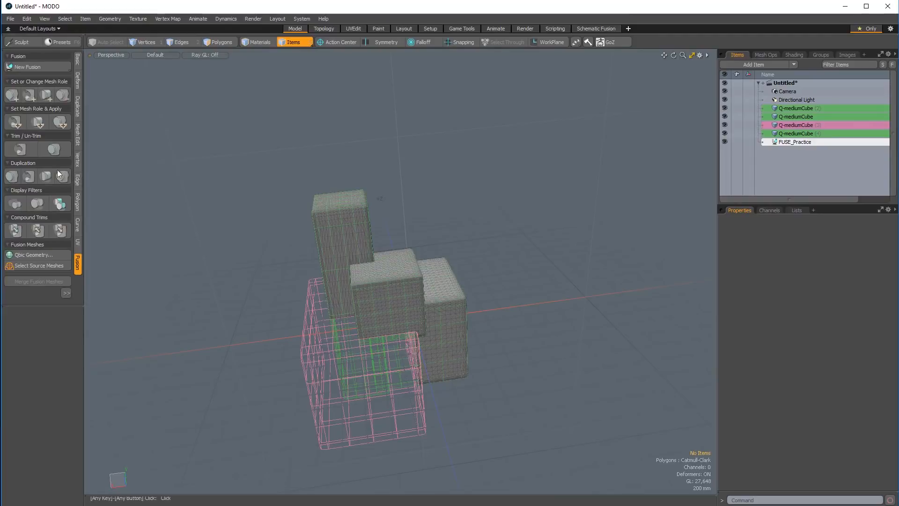
# - Remove the subtractive cube and the tall primary cube together from the fusion and deselect them
pyautogui.keyDown('alt'); pyautogui.moveTo(199, 265); pyautogui.dragTo(468, 323); pyautogui.keyUp('alt')
pyautogui.click(468, 323)
pyautogui.keyDown('shift'); pyautogui.click(435, 230); pyautogui.keyUp('shift')
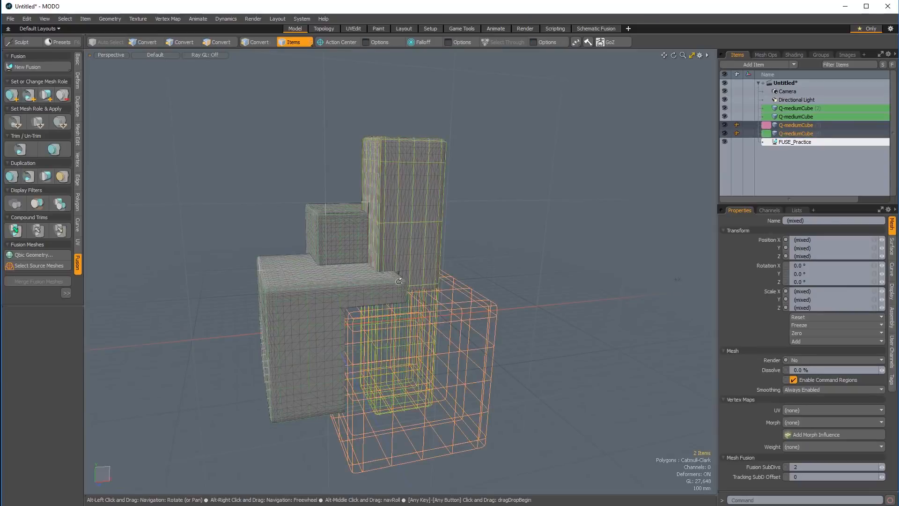
pyautogui.moveTo(248, 151)
pyautogui.keyDown('alt'); pyautogui.mouseDown()
pyautogui.moveTo(300, 181)
pyautogui.moveTo(250, 163)
pyautogui.mouseUp(); pyautogui.keyUp('alt')
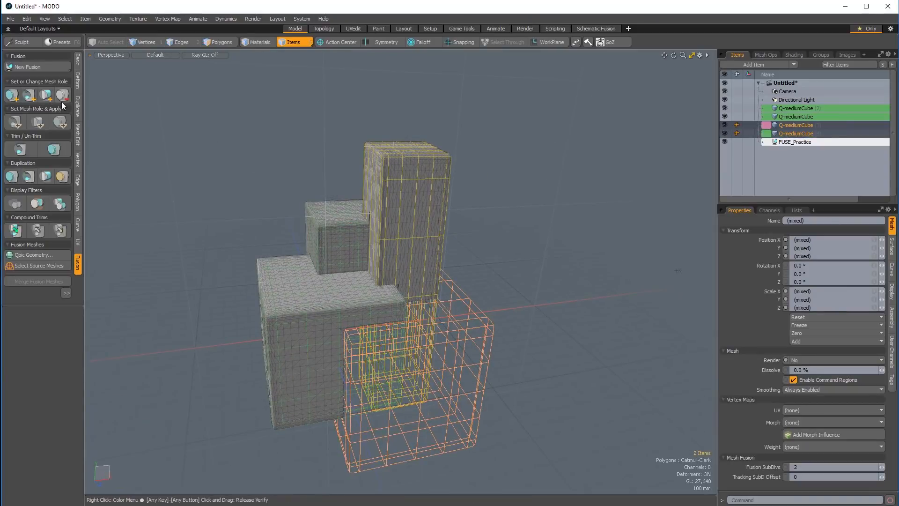
pyautogui.click(300, 176)
pyautogui.keyDown('alt'); pyautogui.moveTo(449, 263); pyautogui.dragTo(429, 283); pyautogui.keyUp('alt')
pyautogui.keyDown('alt'); pyautogui.moveTo(428, 284); pyautogui.dragTo(410, 297); pyautogui.keyUp('alt')
pyautogui.keyDown('ctrl'); pyautogui.keyDown('alt'); pyautogui.moveTo(410, 298); pyautogui.dragTo(486, 247); pyautogui.keyUp('alt'); pyautogui.keyUp('ctrl')
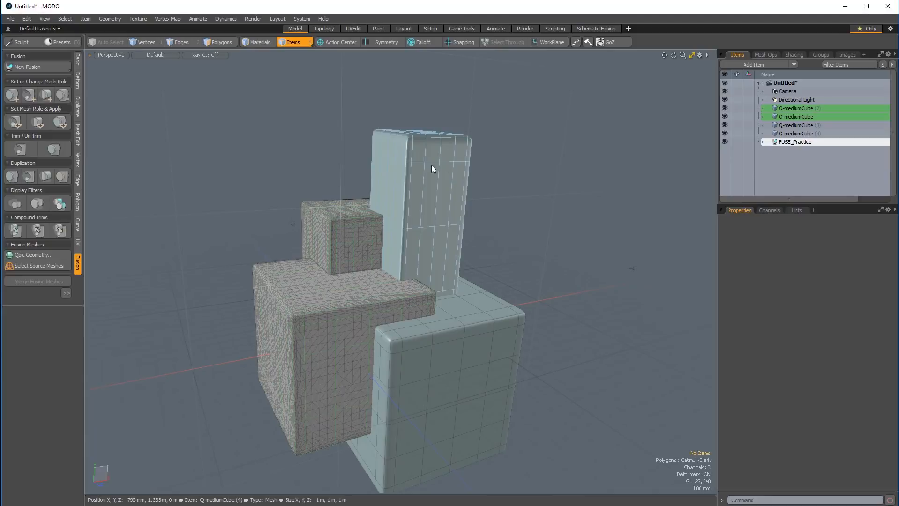
# - Apply the tall cube as a subtractive mesh to the small upper primary cube and deselect it
pyautogui.click(452, 165)
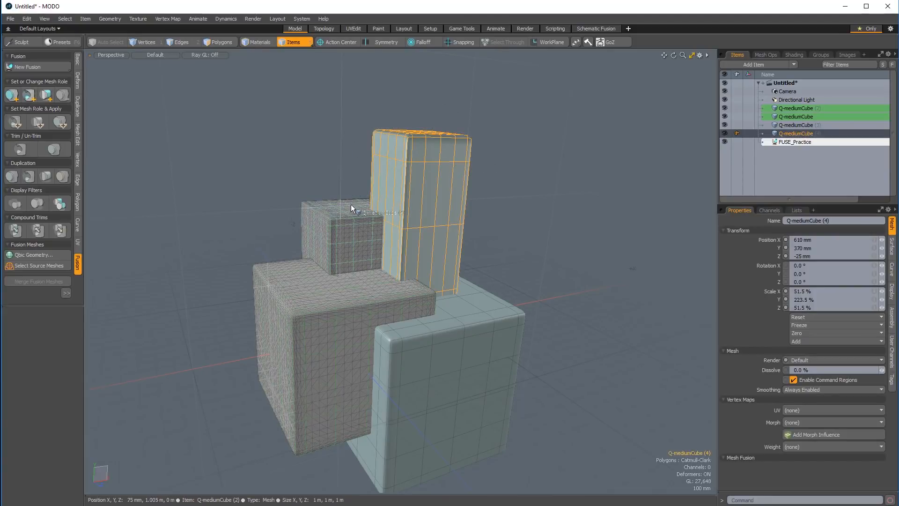
pyautogui.moveTo(351, 204); pyautogui.dragTo(294, 221)
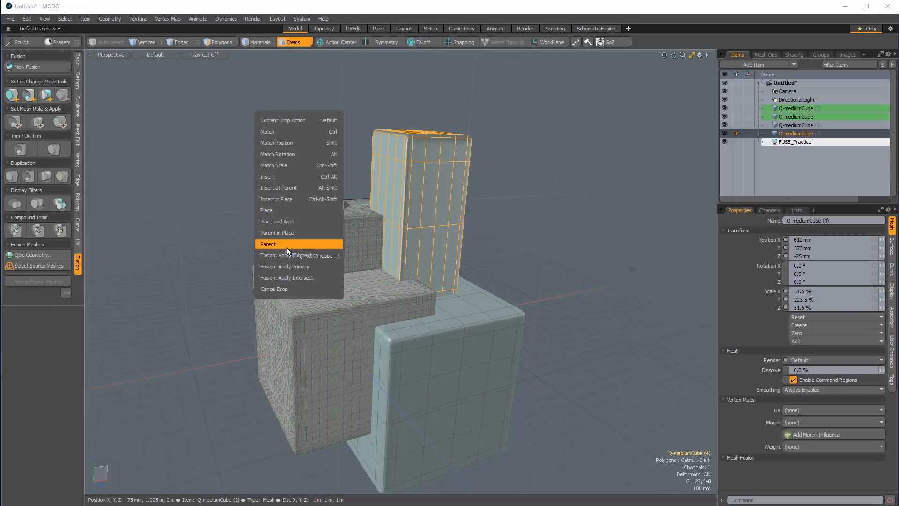
pyautogui.moveTo(282, 254); pyautogui.dragTo(325, 254)
pyautogui.click(495, 220)
pyautogui.keyDown('alt'); pyautogui.moveTo(495, 220); pyautogui.dragTo(486, 257); pyautogui.keyUp('alt')
pyautogui.keyDown('alt'); pyautogui.moveTo(295, 219); pyautogui.dragTo(400, 271); pyautogui.keyUp('alt')
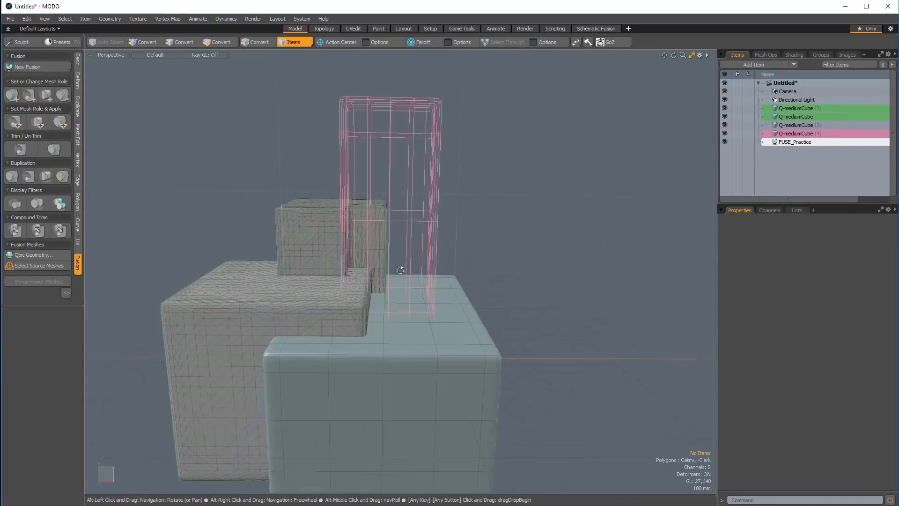
# - Trim the large lower primary cube with the tall subtractive cube and deselect both
pyautogui.click(433, 193)
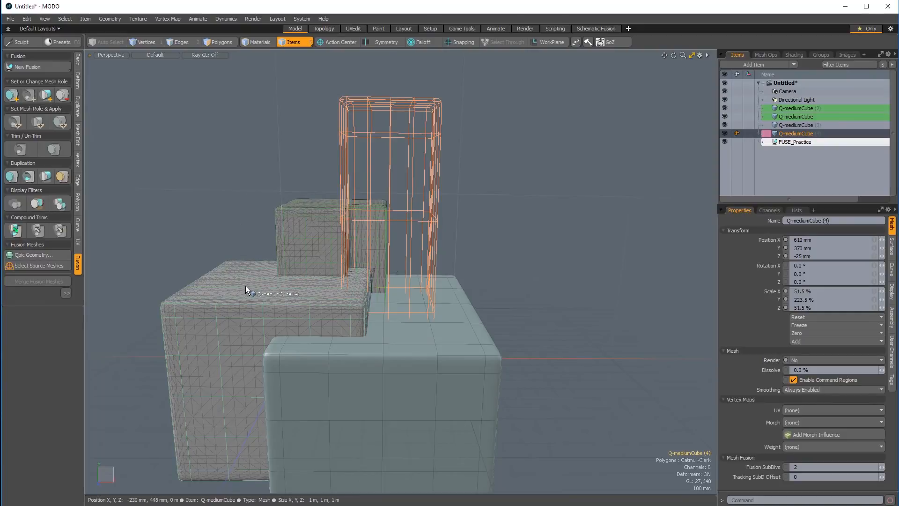
pyautogui.moveTo(246, 286); pyautogui.dragTo(211, 302)
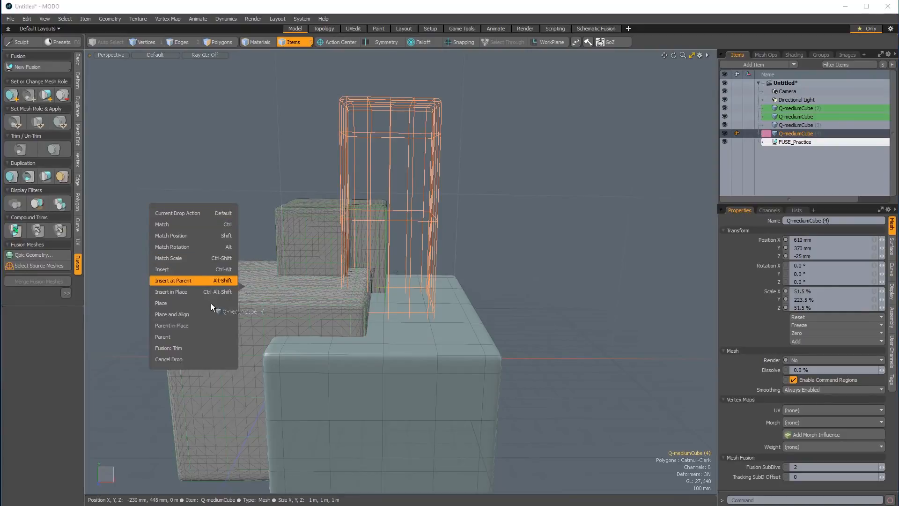
pyautogui.moveTo(198, 347); pyautogui.dragTo(199, 347)
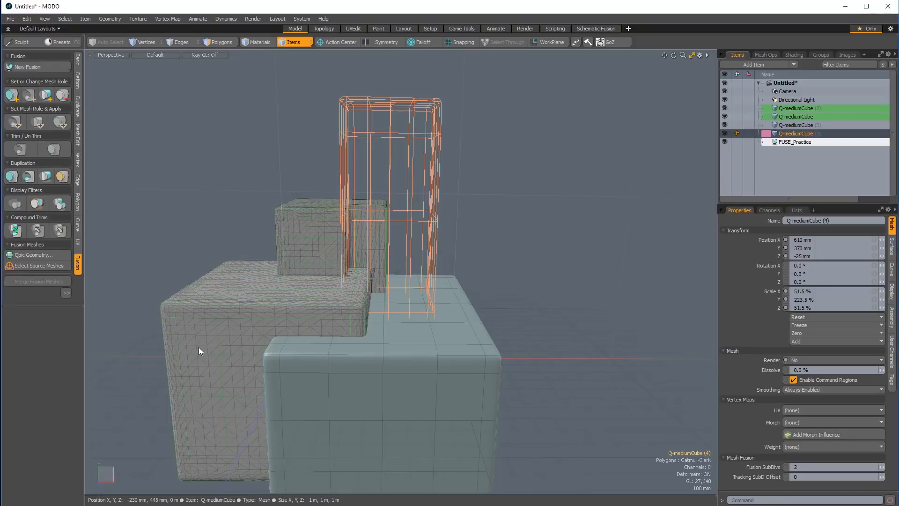
pyautogui.keyDown('alt'); pyautogui.moveTo(584, 247); pyautogui.dragTo(382, 314); pyautogui.keyUp('alt')
pyautogui.scroll(4, 478, 304)
pyautogui.scroll(-3, 477, 304)
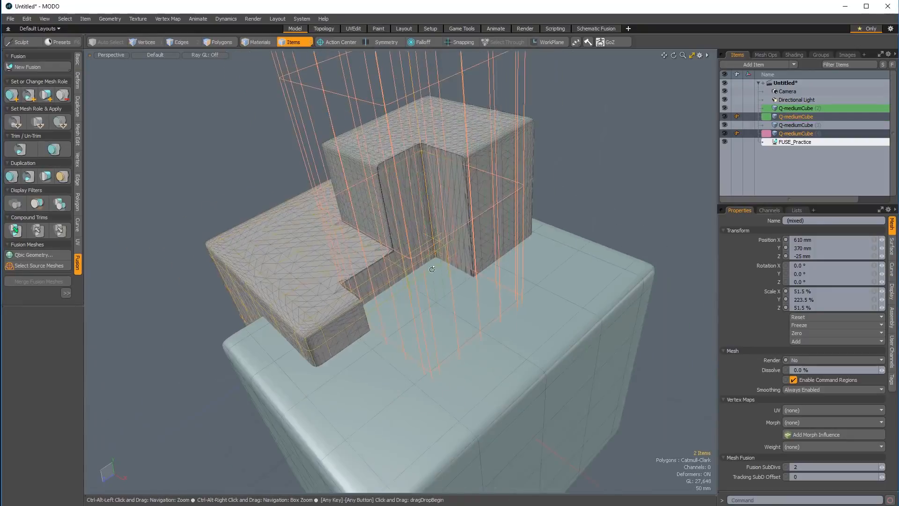
pyautogui.keyDown('alt'); pyautogui.moveTo(478, 304); pyautogui.dragTo(562, 291); pyautogui.keyUp('alt')
pyautogui.scroll(2, 508, 218)
pyautogui.scroll(-4, 507, 219)
pyautogui.click(557, 295)
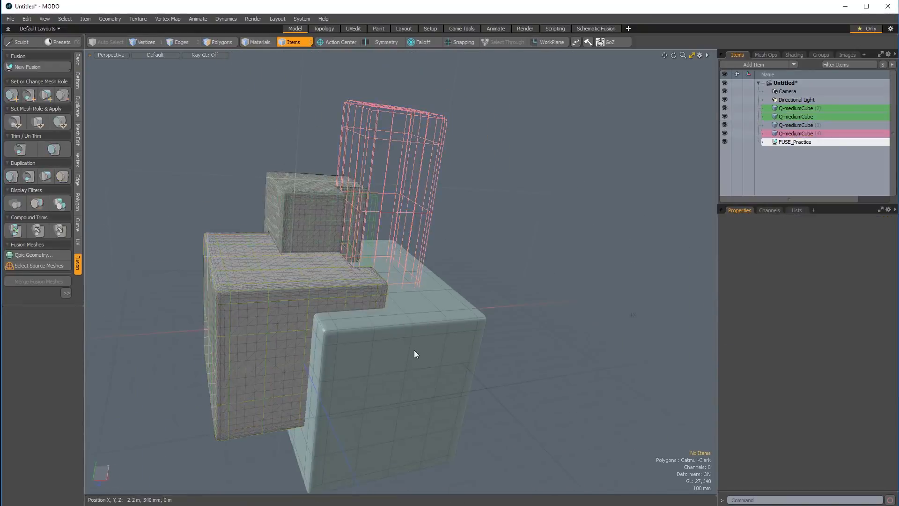
# - Apply the remaining large role-less cube as an intersection mesh to the large lower primary cube
pyautogui.keyDown('alt'); pyautogui.moveTo(414, 352); pyautogui.dragTo(464, 293); pyautogui.keyUp('alt')
pyautogui.scroll(3, 446, 295)
pyautogui.scroll(-2, 463, 261)
pyautogui.click(470, 328)
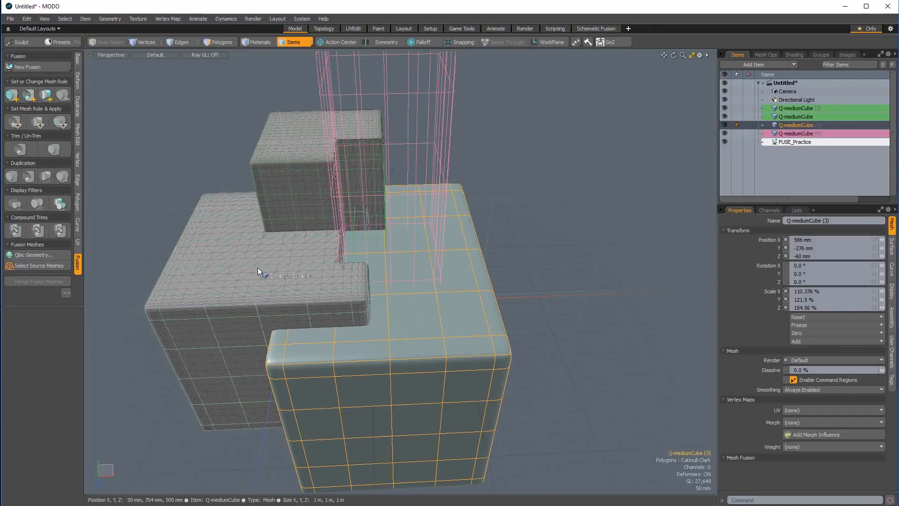
pyautogui.moveTo(258, 268); pyautogui.dragTo(218, 330)
pyautogui.keyDown('alt'); pyautogui.moveTo(256, 301); pyautogui.dragTo(444, 231); pyautogui.keyUp('alt')
pyautogui.click(443, 231)
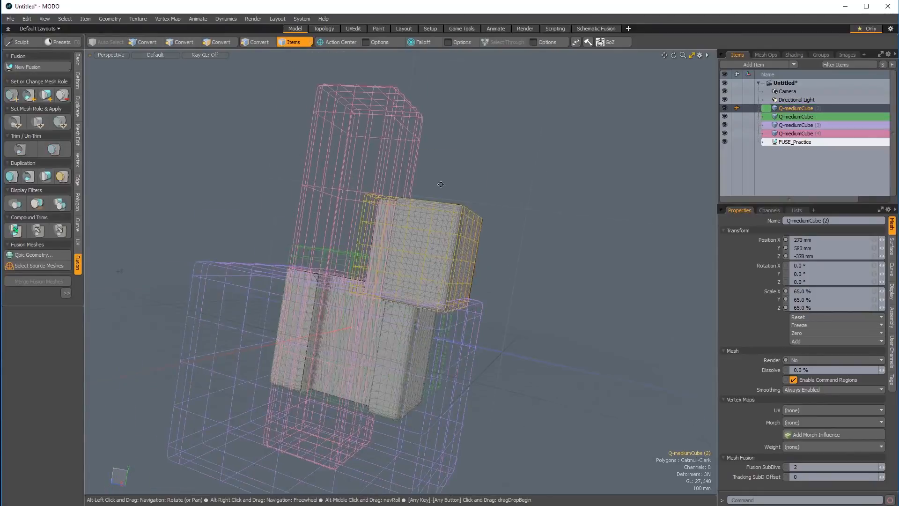
# - Trim the small upper primary cube with the large intersection cube and clear the selection
pyautogui.keyDown('alt'); pyautogui.moveTo(441, 184); pyautogui.dragTo(450, 412); pyautogui.keyUp('alt')
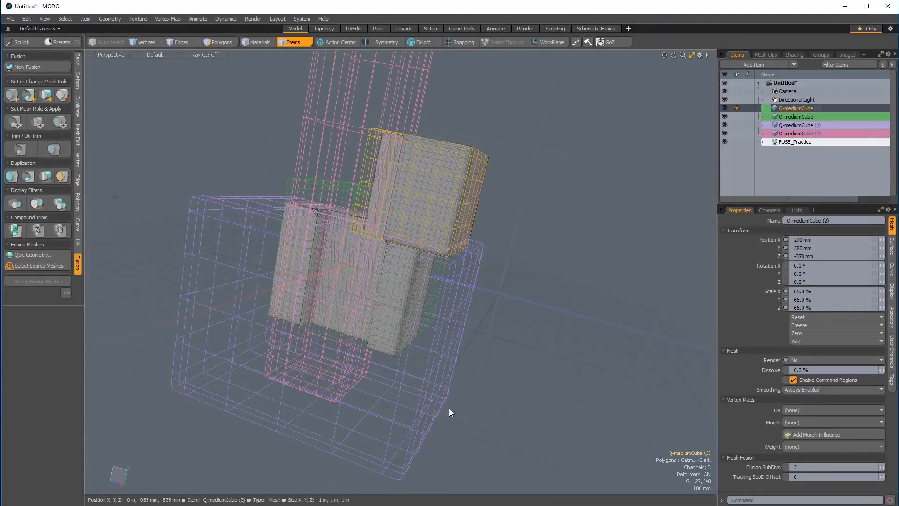
pyautogui.click(395, 410)
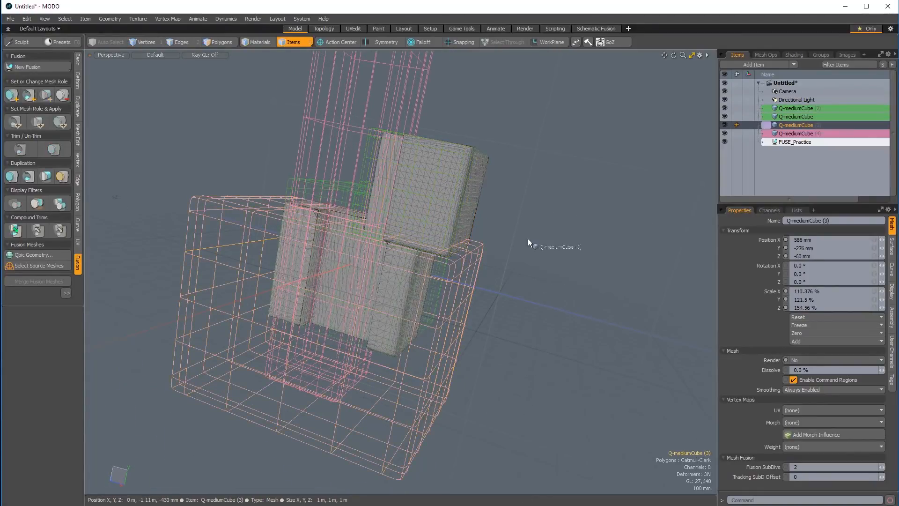
pyautogui.moveTo(464, 178); pyautogui.dragTo(393, 234)
pyautogui.click(516, 208)
pyautogui.keyDown('alt'); pyautogui.moveTo(516, 209); pyautogui.dragTo(511, 287); pyautogui.keyUp('alt')
pyautogui.click(440, 305)
pyautogui.click(569, 272)
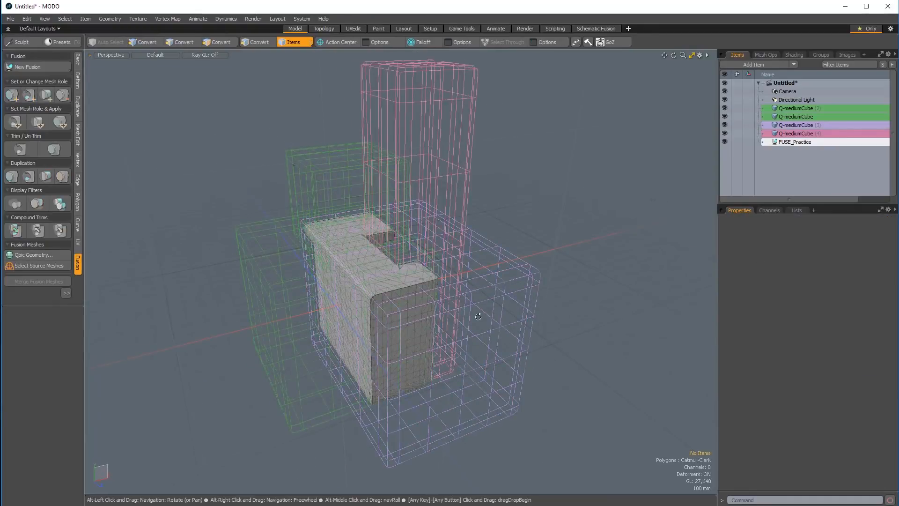
# - Raise the large intersection cube to about 529 mm in Y and deselect it
pyautogui.keyDown('alt'); pyautogui.moveTo(479, 317); pyautogui.dragTo(393, 261); pyautogui.keyUp('alt')
pyautogui.click(516, 261)
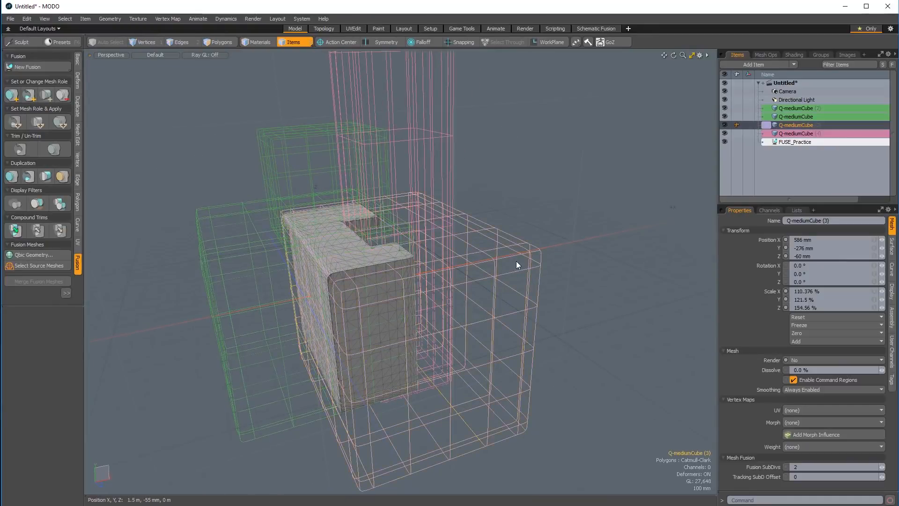
pyautogui.press('y')
pyautogui.moveTo(391, 273); pyautogui.dragTo(381, 128)
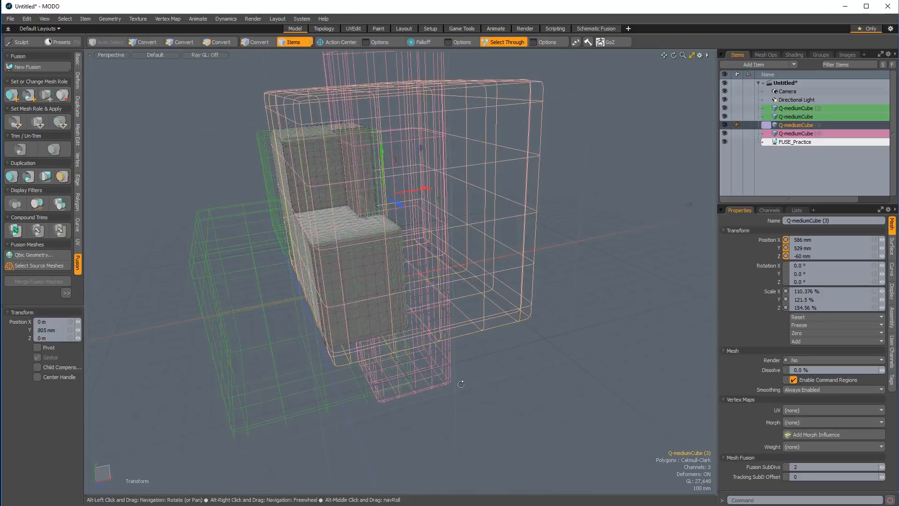
pyautogui.keyDown('alt'); pyautogui.moveTo(679, 246); pyautogui.dragTo(533, 153); pyautogui.keyUp('alt')
pyautogui.press('space')
pyautogui.click(534, 155)
# - Toggle off the visibility of the fusion's source meshes and inspect the fused shape from several angles
pyautogui.keyDown('alt'); pyautogui.moveTo(417, 434); pyautogui.dragTo(419, 291); pyautogui.keyUp('alt')
pyautogui.hotkey('ctrl', '`')
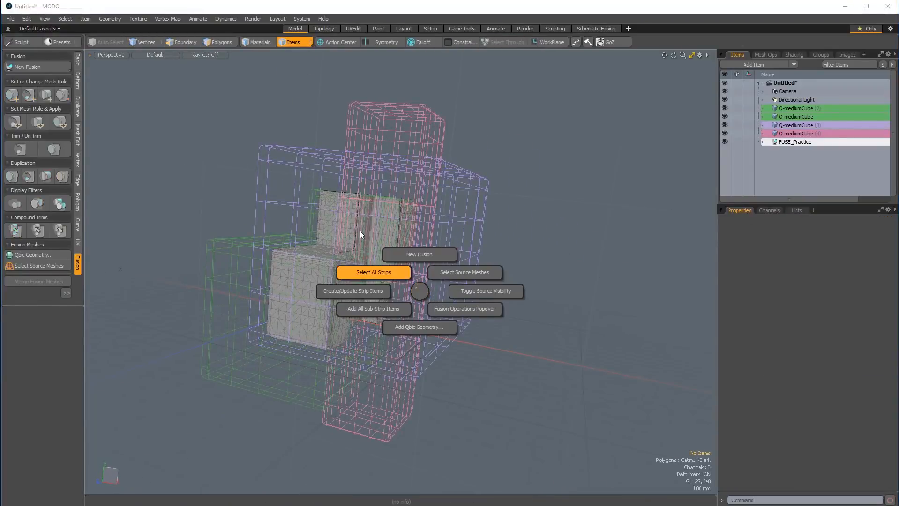
pyautogui.click(478, 290)
pyautogui.keyDown('alt'); pyautogui.moveTo(479, 285); pyautogui.dragTo(469, 262); pyautogui.keyUp('alt')
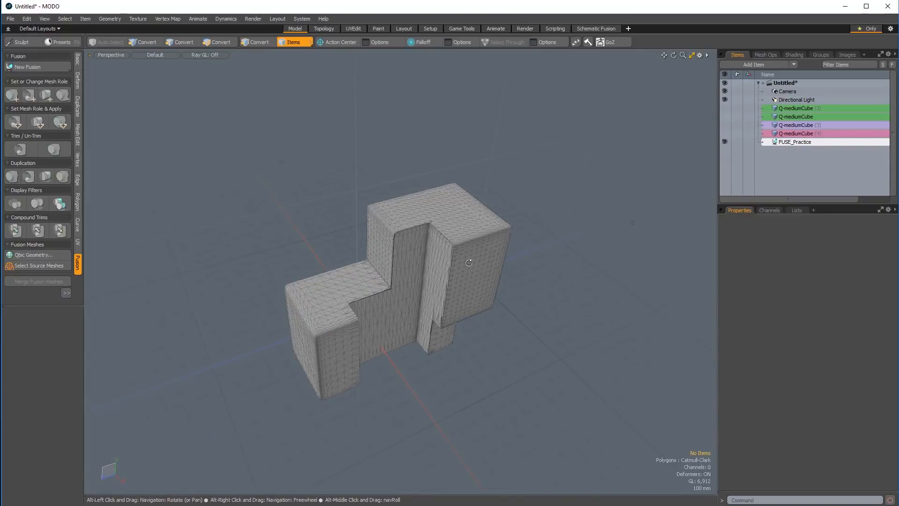
pyautogui.keyDown('ctrl'); pyautogui.keyDown('alt'); pyautogui.moveTo(382, 284); pyautogui.dragTo(496, 248); pyautogui.keyUp('alt'); pyautogui.keyUp('ctrl')
pyautogui.keyDown('ctrl'); pyautogui.keyDown('alt'); pyautogui.moveTo(391, 249); pyautogui.dragTo(387, 309); pyautogui.keyUp('alt'); pyautogui.keyUp('ctrl')
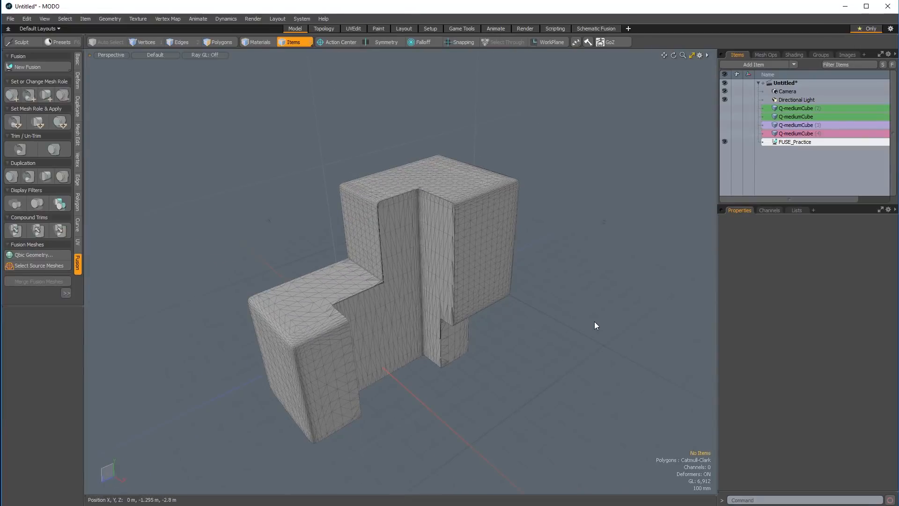